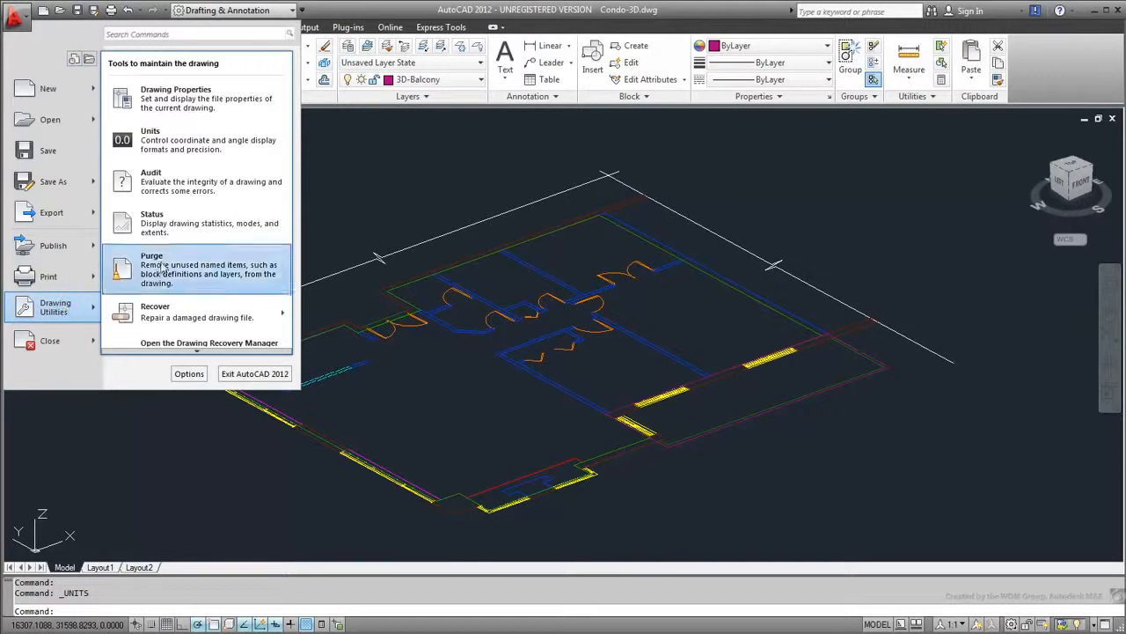
Check the length type and insertion scale in the drawing units of Condo-3D.dwg
left_click(166, 138)
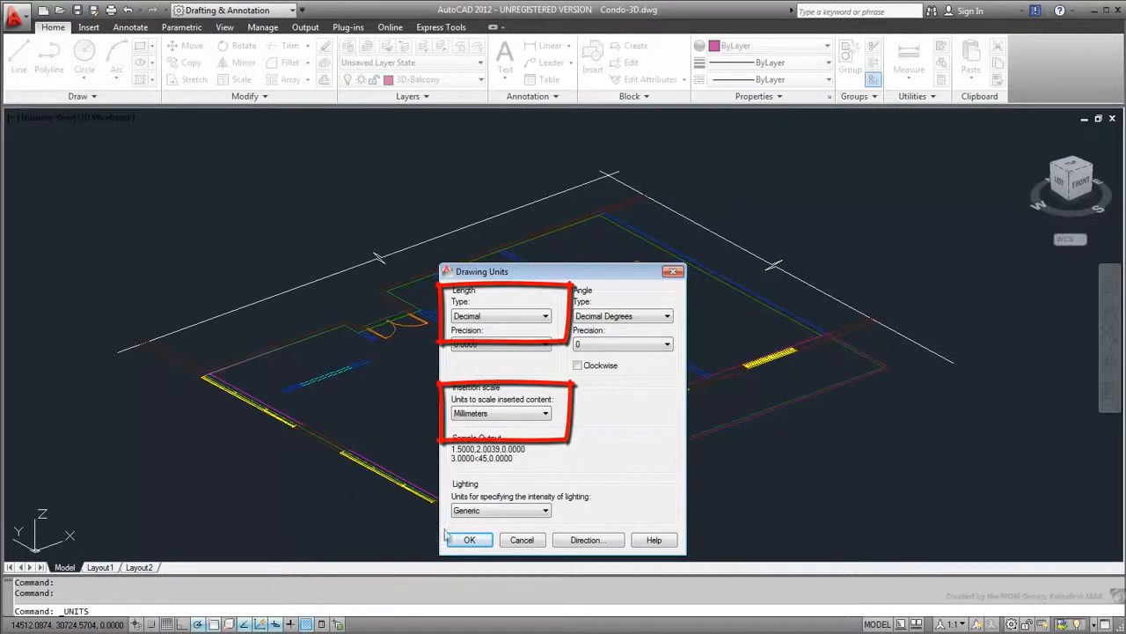
left_click(469, 540)
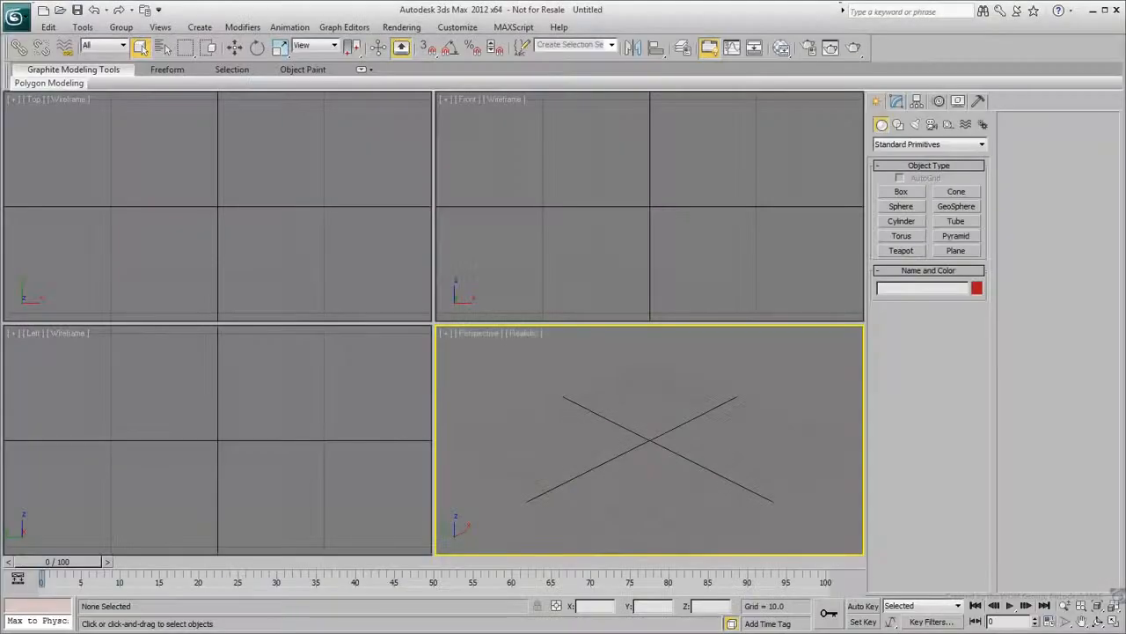
Switch to 3ds Max and inspect the available system unit scales in Units Setup, leaving them unchanged
left_click(463, 29)
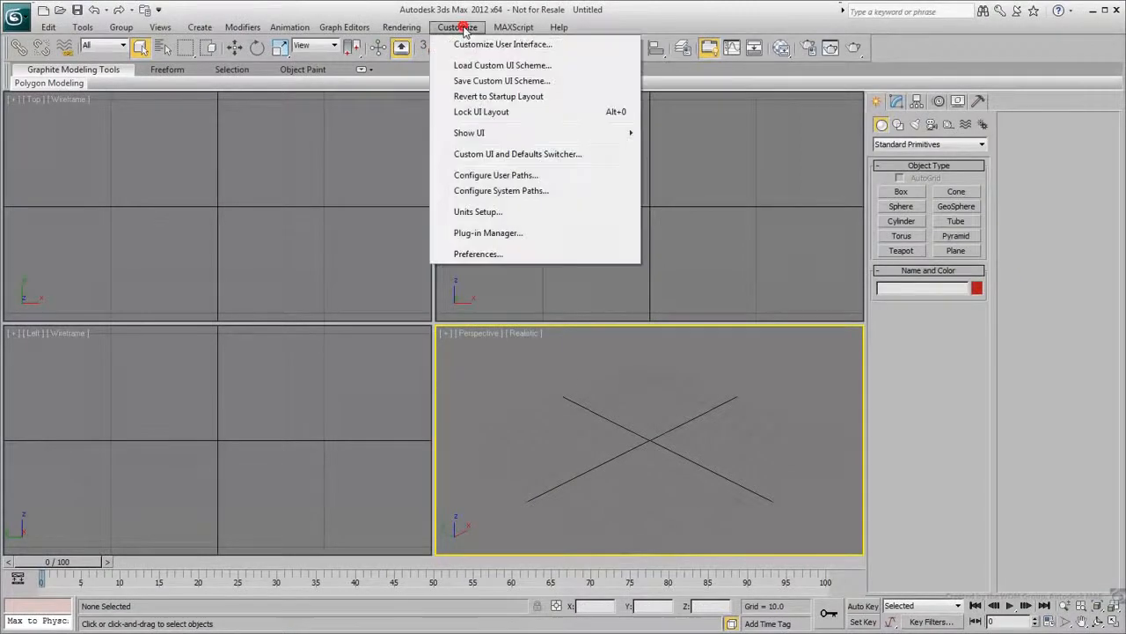
left_click(478, 212)
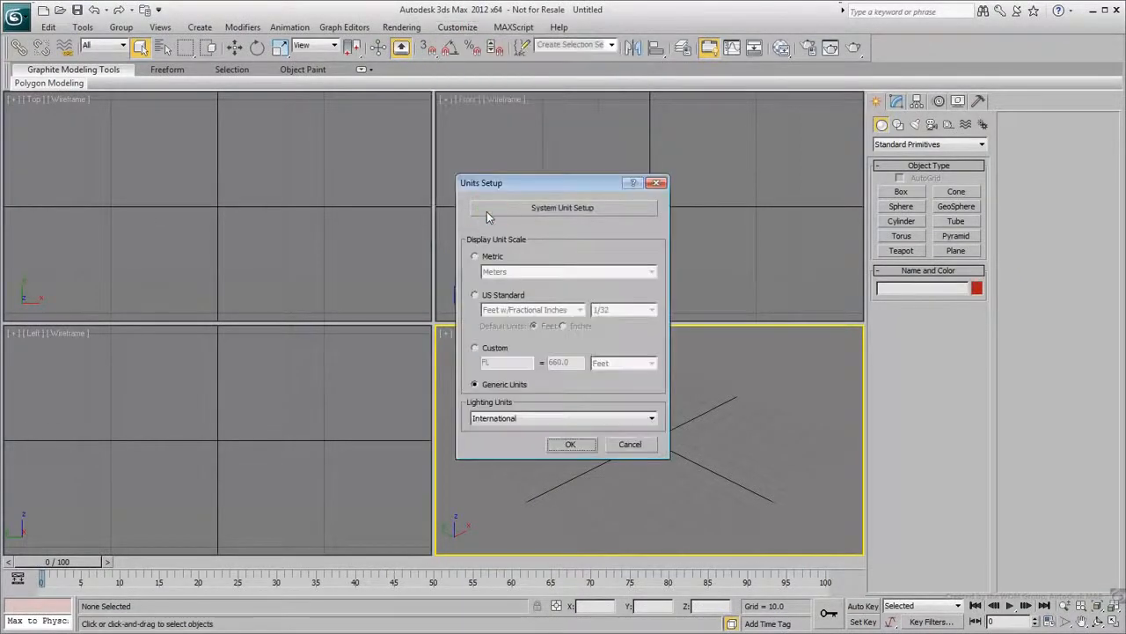
left_click(614, 209)
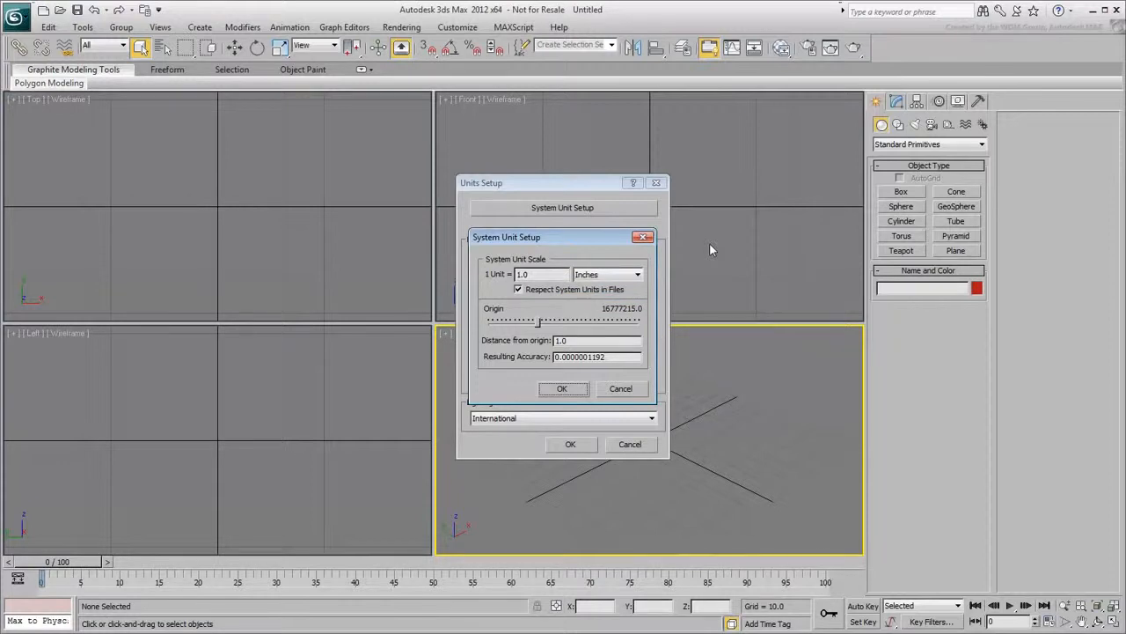
left_click(638, 276)
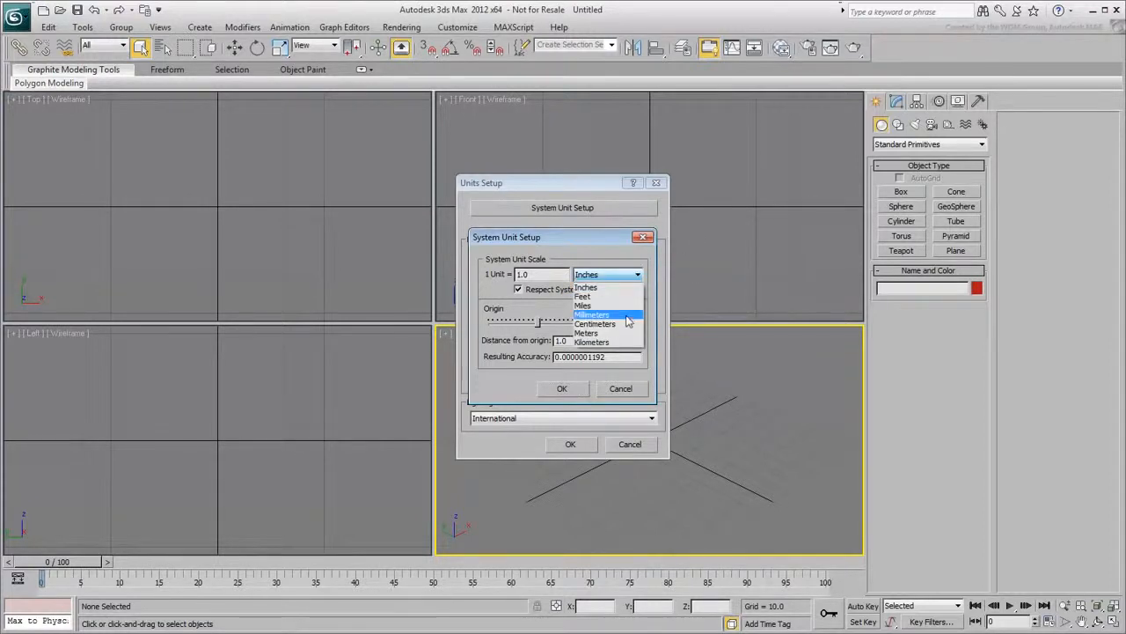
left_click(639, 276)
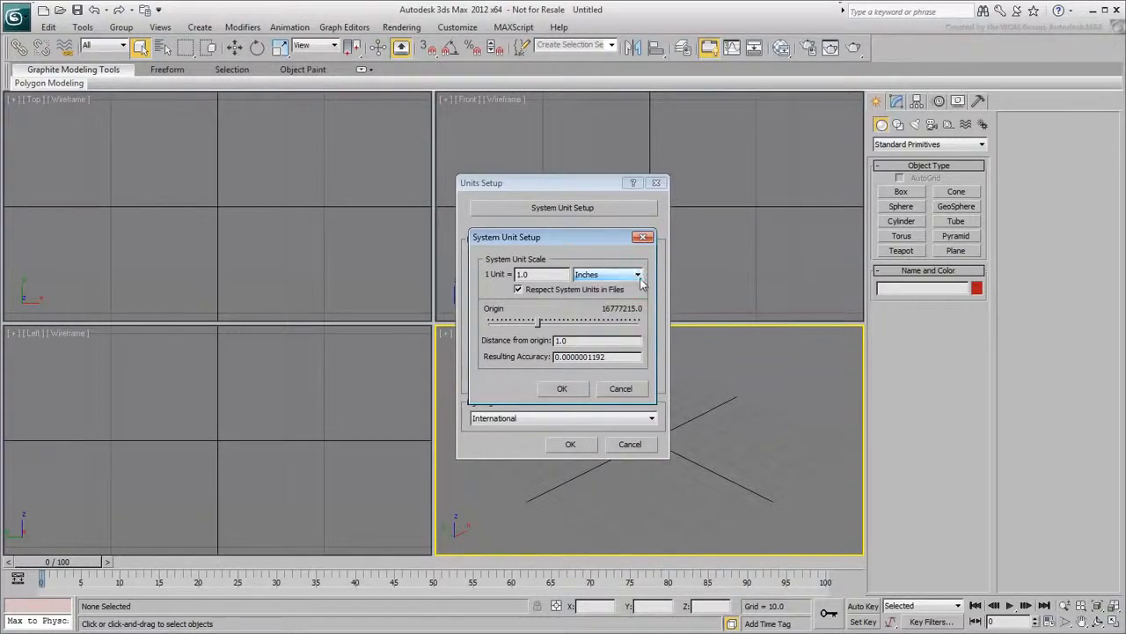
left_click(619, 391)
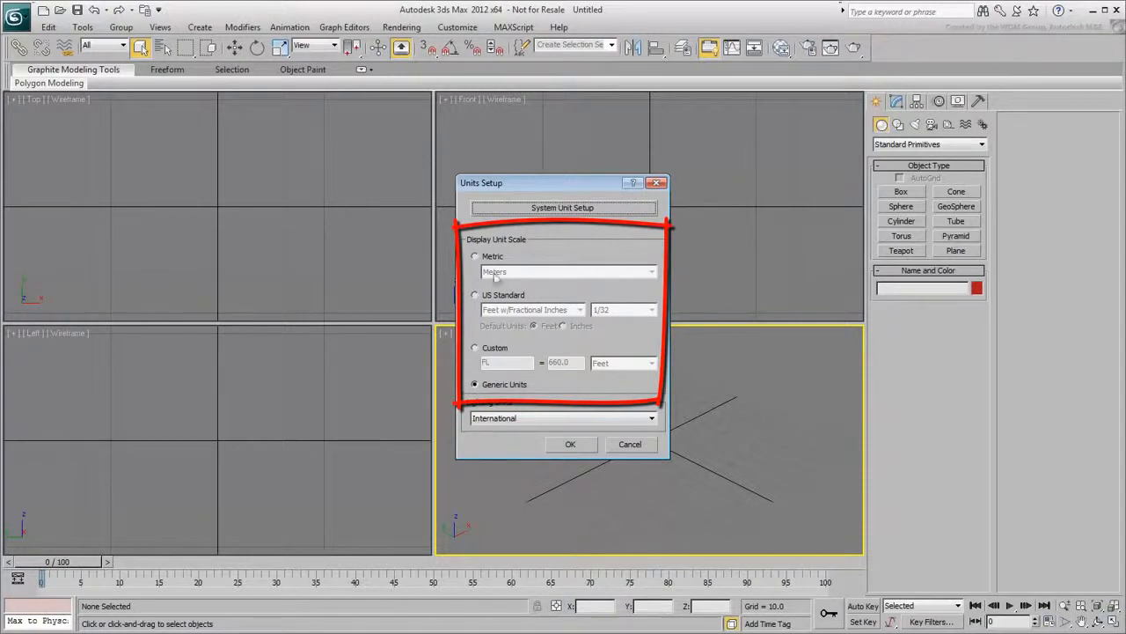
Set the display unit scale to US Standard and apply the units setup
left_click(476, 257)
left_click(476, 294)
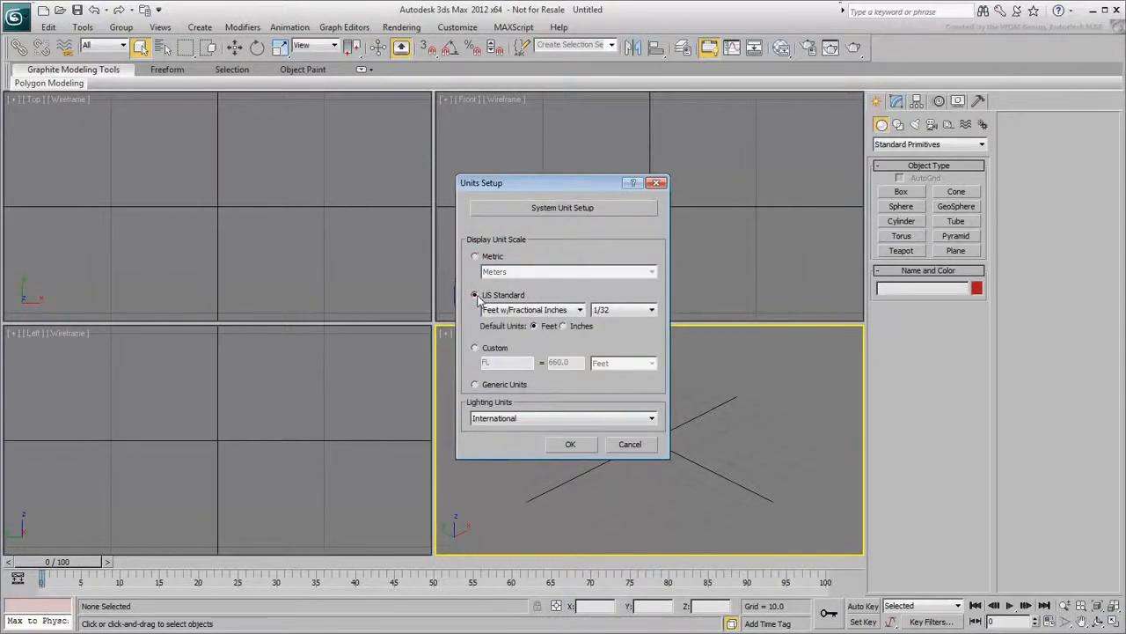
left_click(570, 445)
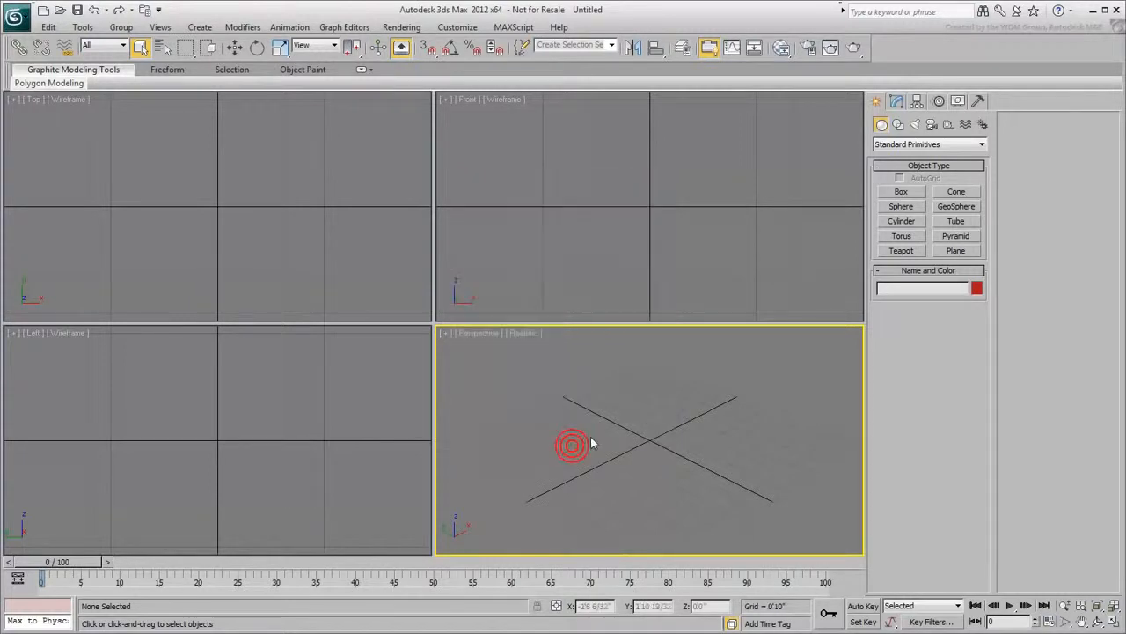
Look at the File Link Manager's options for attaching a drawing file
left_click(15, 17)
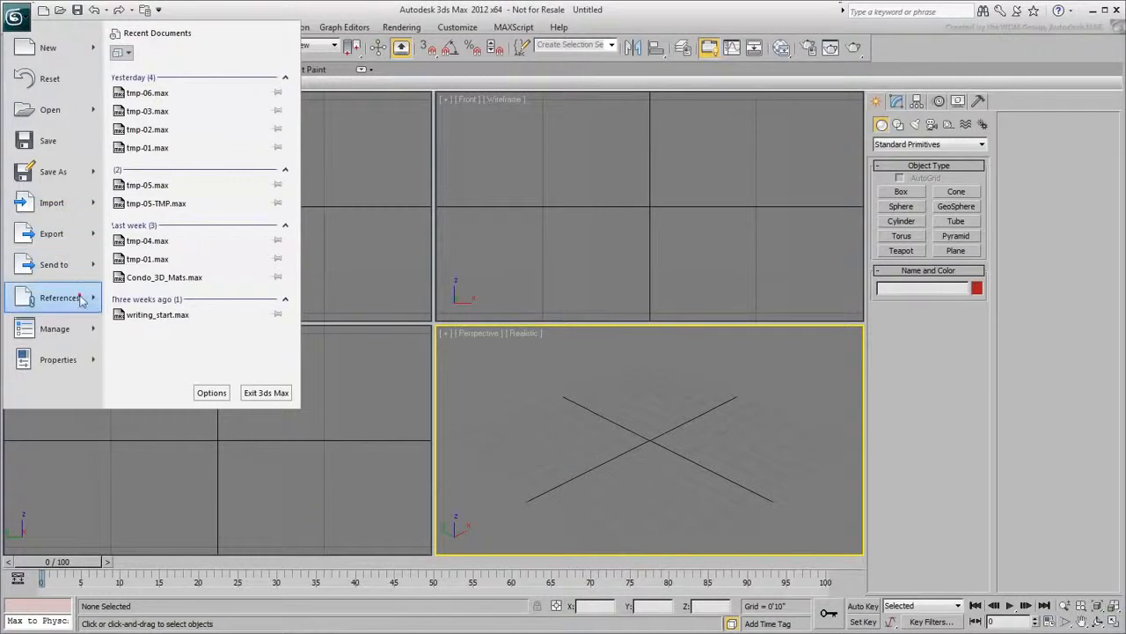
mouse_move(88, 299)
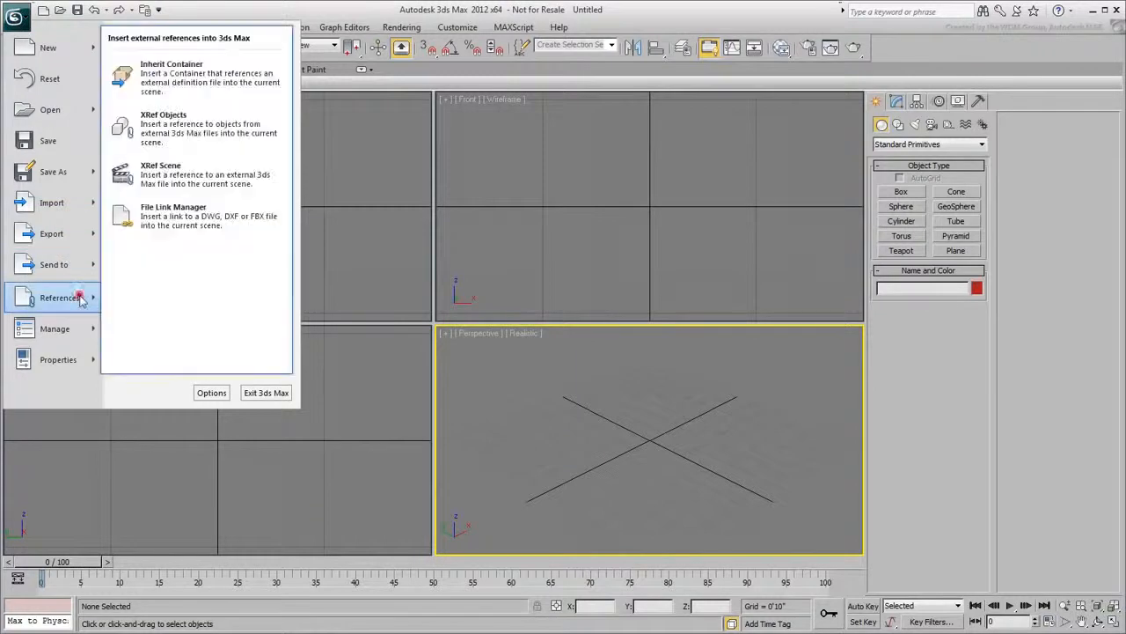
left_click(172, 220)
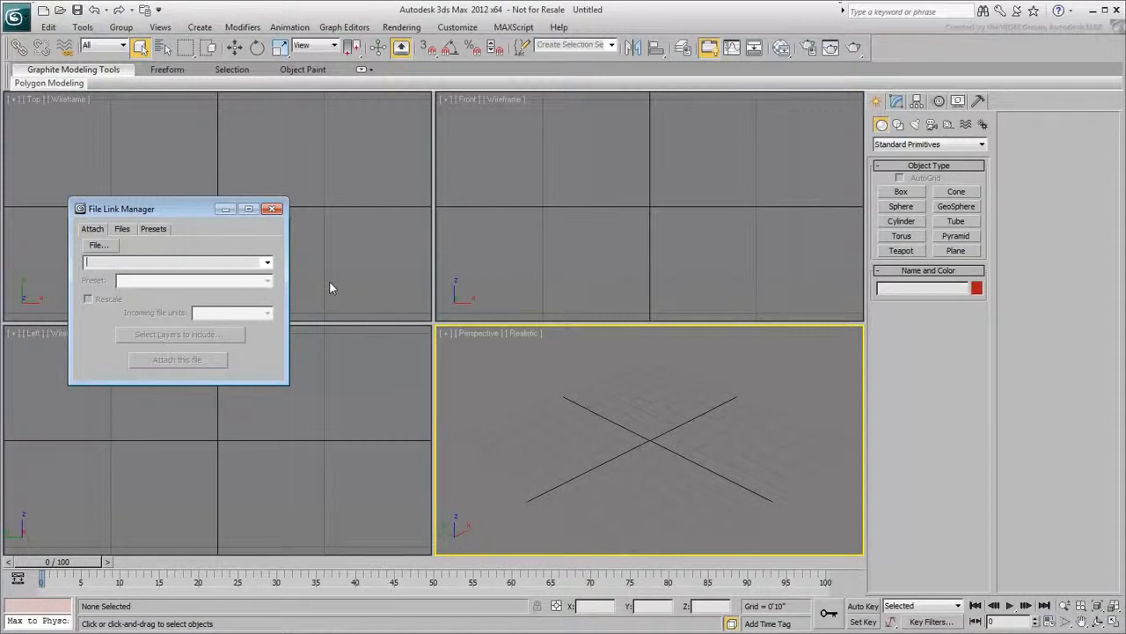
left_click(272, 209)
Start importing Condo-3D.dwg from the _Assets folder
left_click(15, 16)
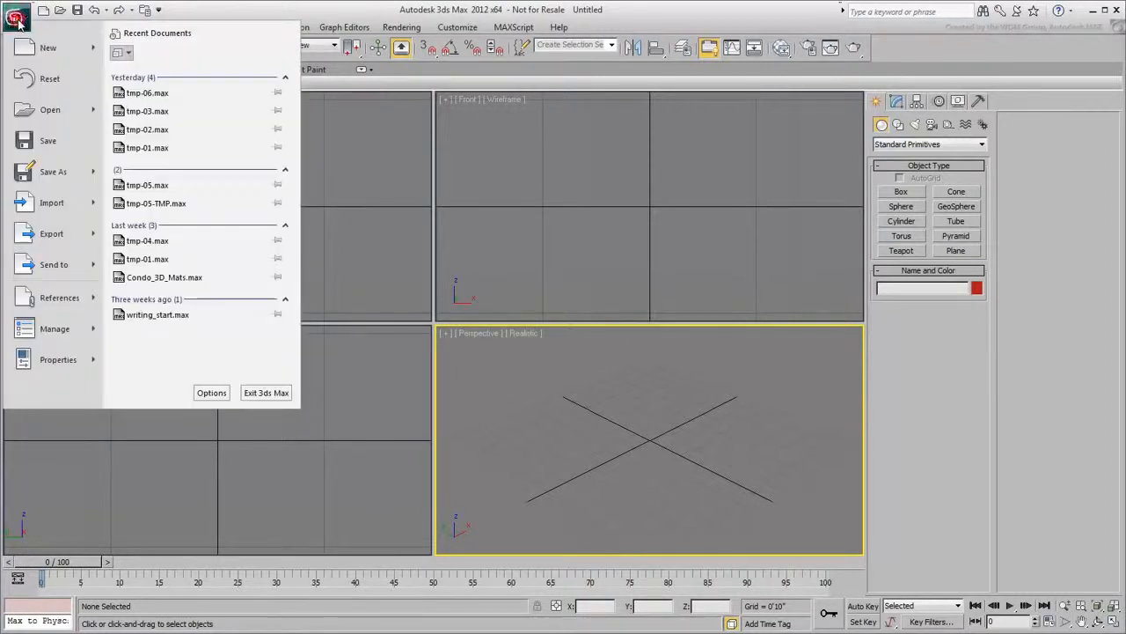
left_click(49, 208)
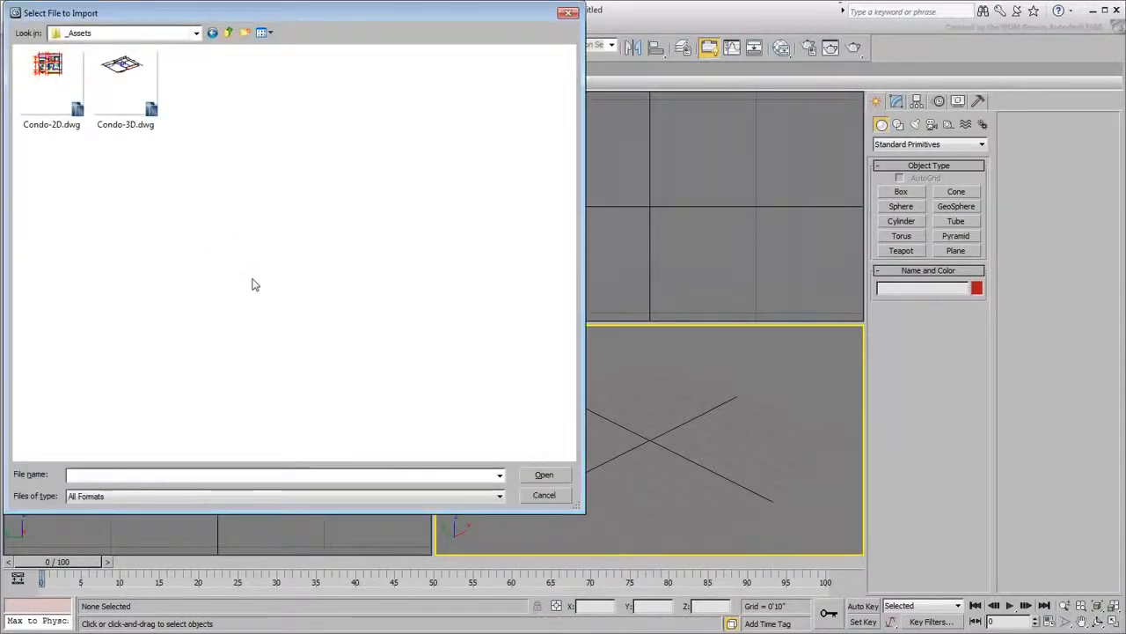
left_click(124, 94)
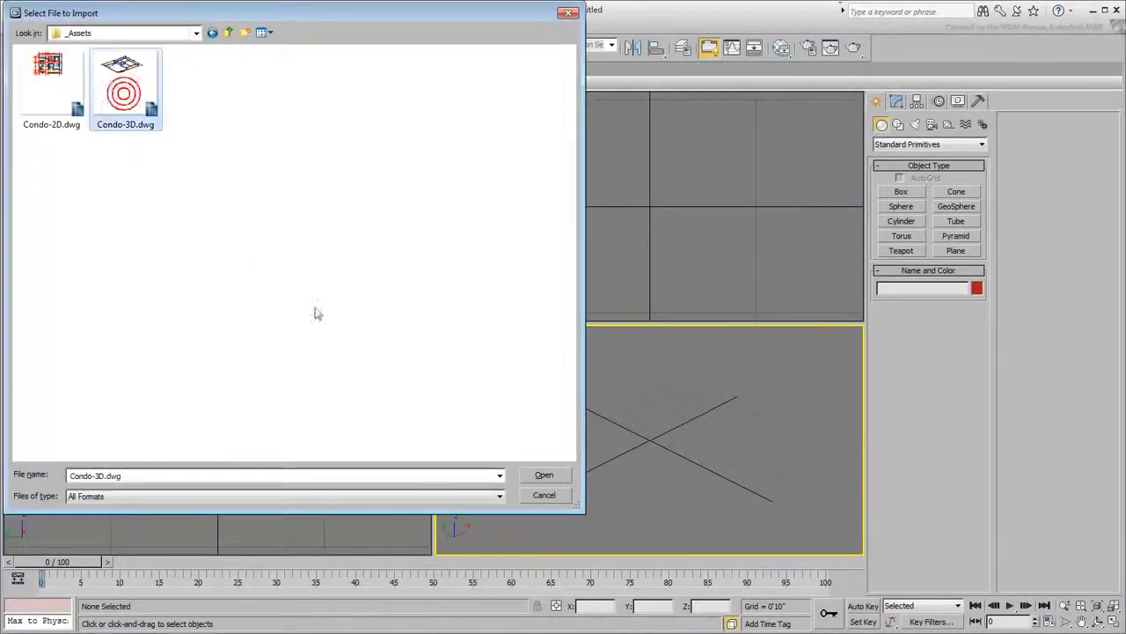
left_click(544, 475)
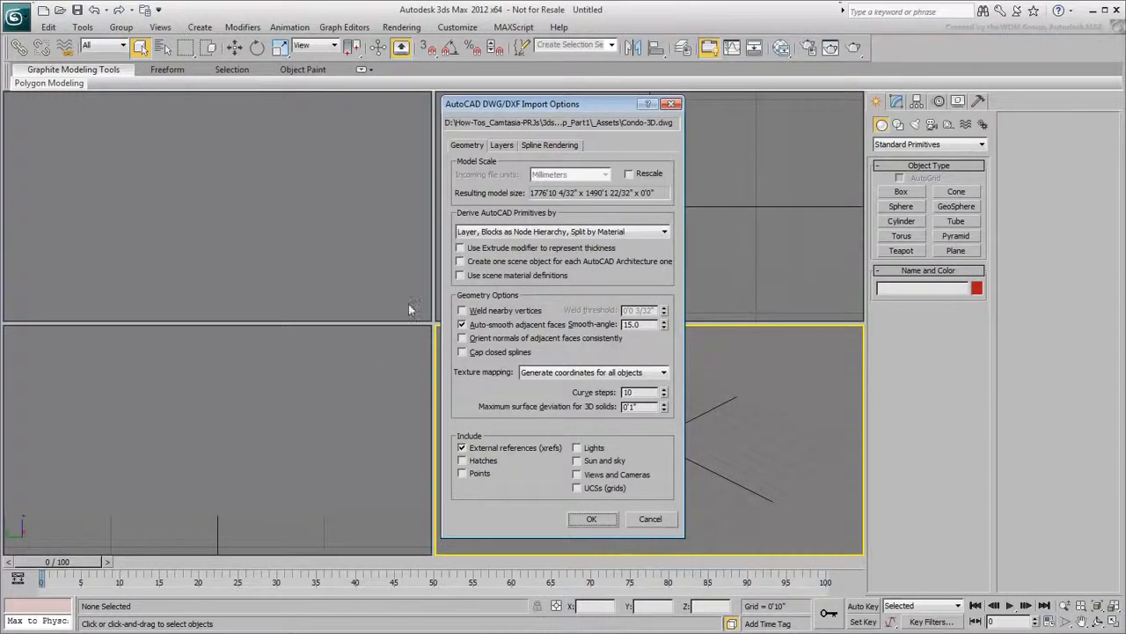
Enable rescaling with Millimeters as incoming file units and derive AutoCAD primitives by Layer, Blocks as Node Hierarchy
left_click(641, 176)
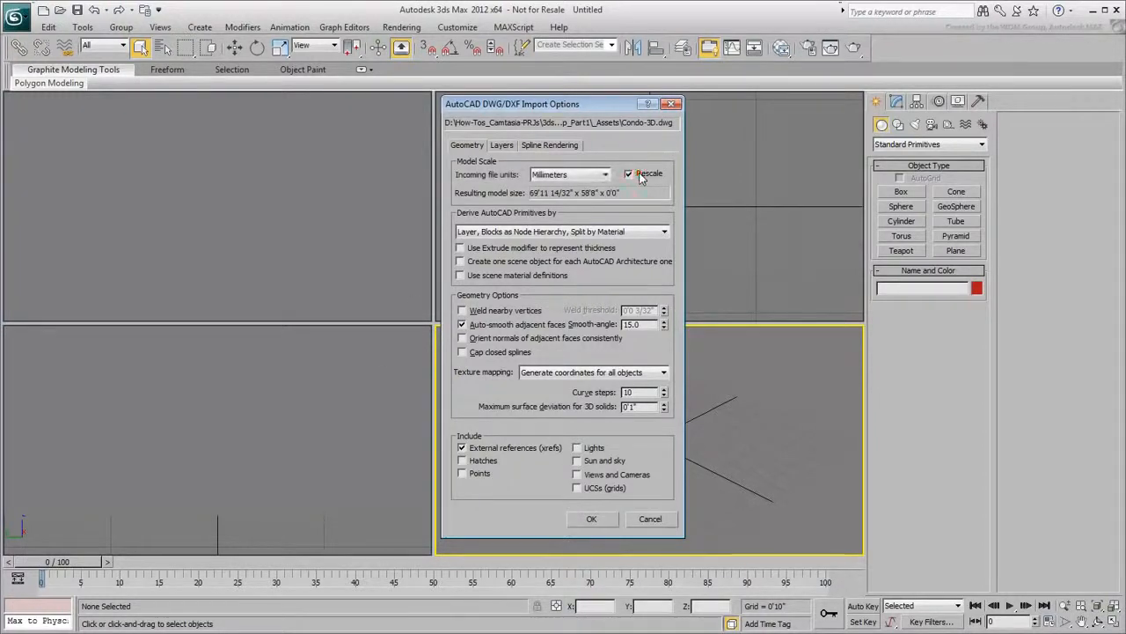
left_click(606, 175)
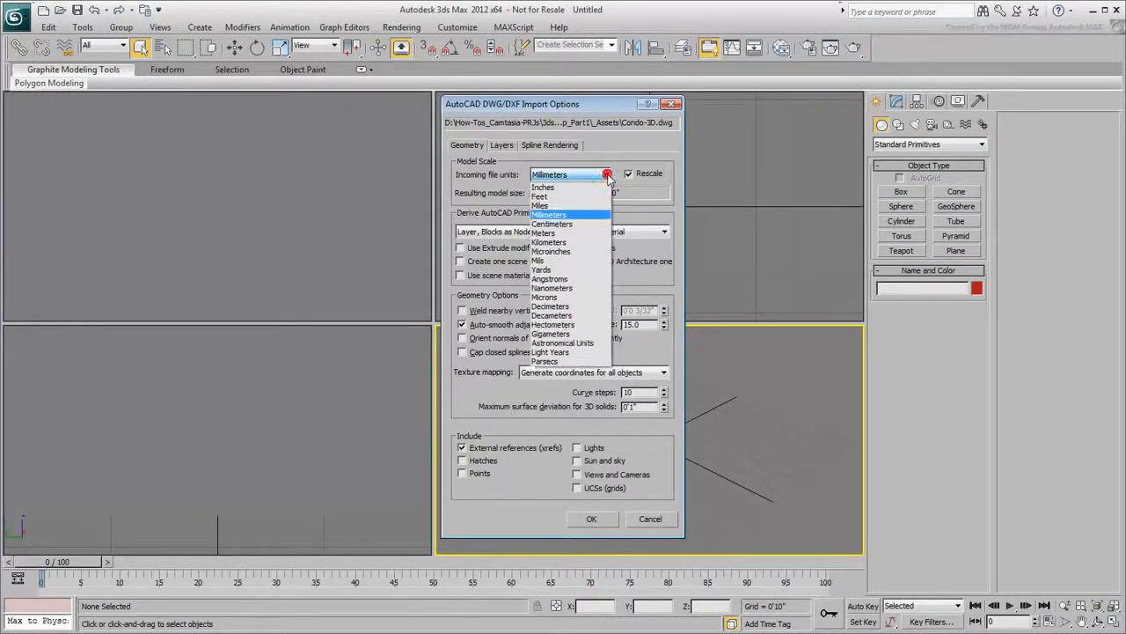
left_click(549, 215)
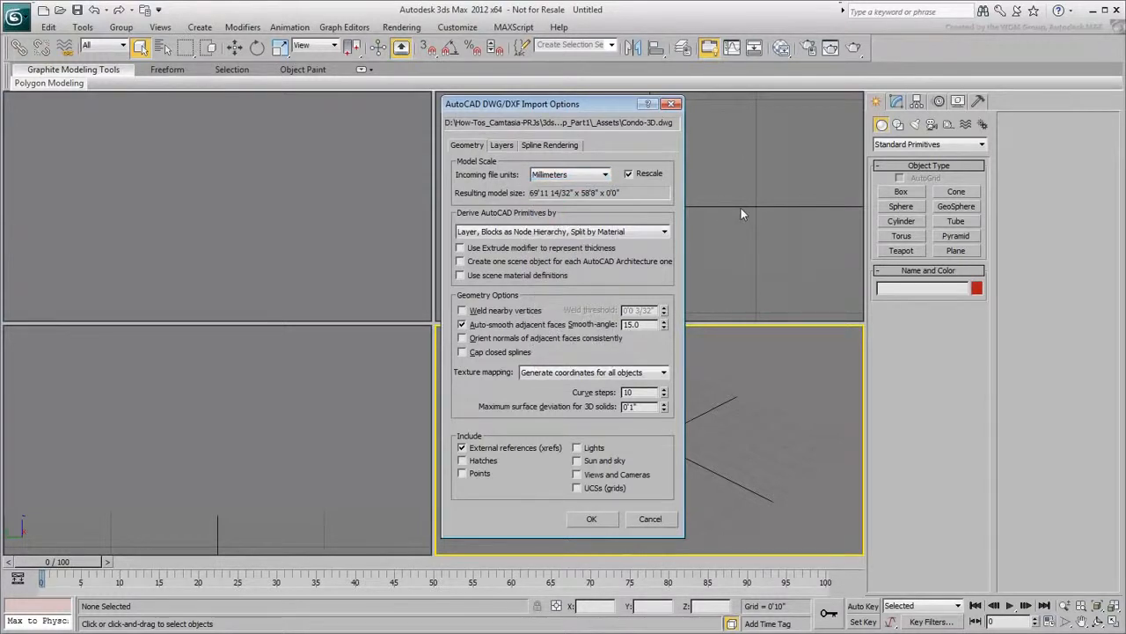
left_click(664, 231)
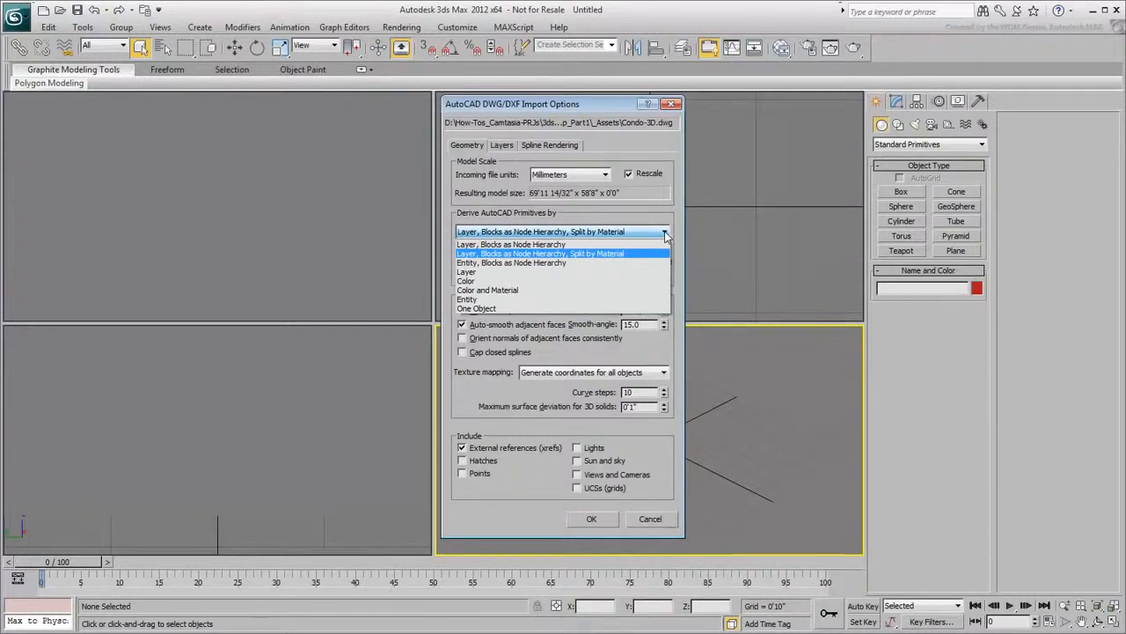
left_click(538, 247)
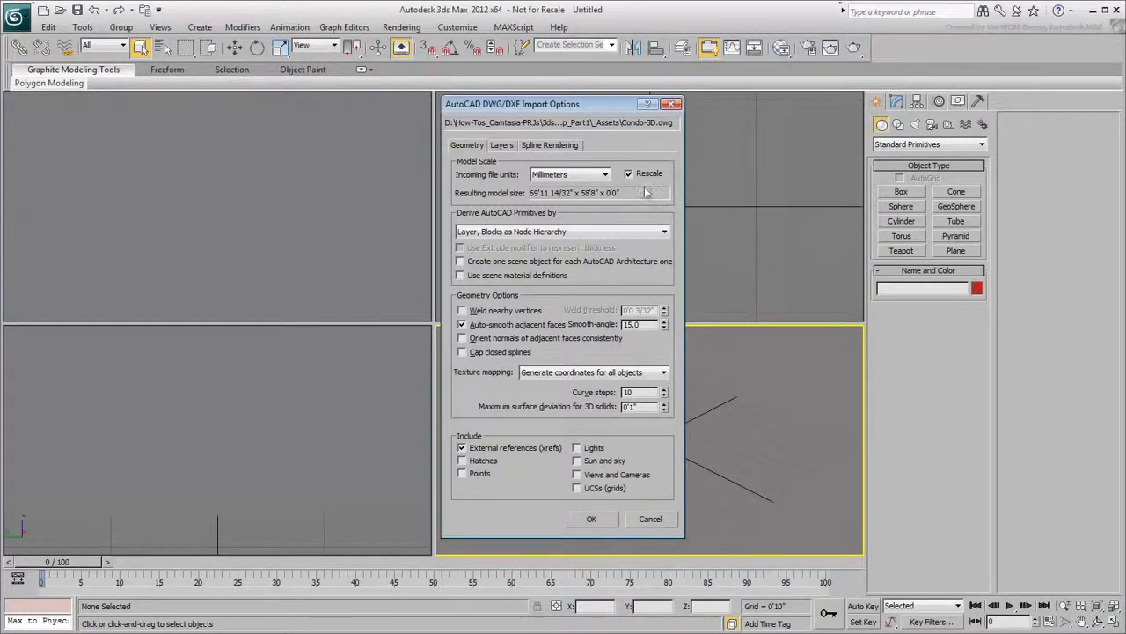
Include only the layers 3D-Balcony, 3D-Floor, 3D-Walls-Ext and 3D-Walls-Int, and complete the import
left_click(501, 146)
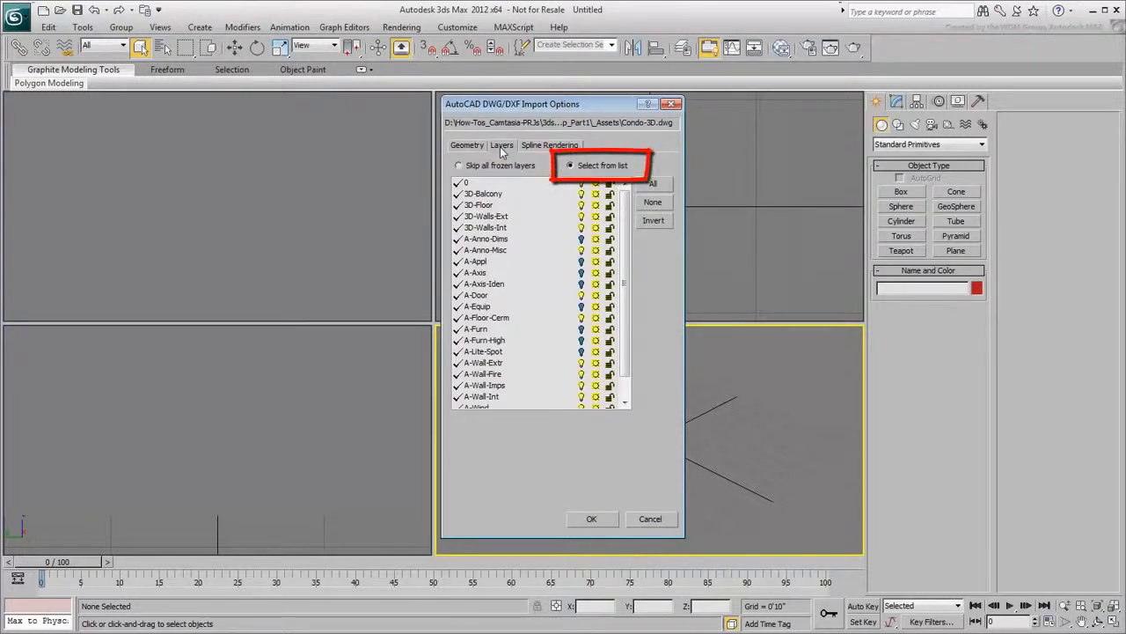
left_click(654, 205)
left_click(485, 195)
left_click(485, 205)
left_click(486, 217)
left_click(486, 227)
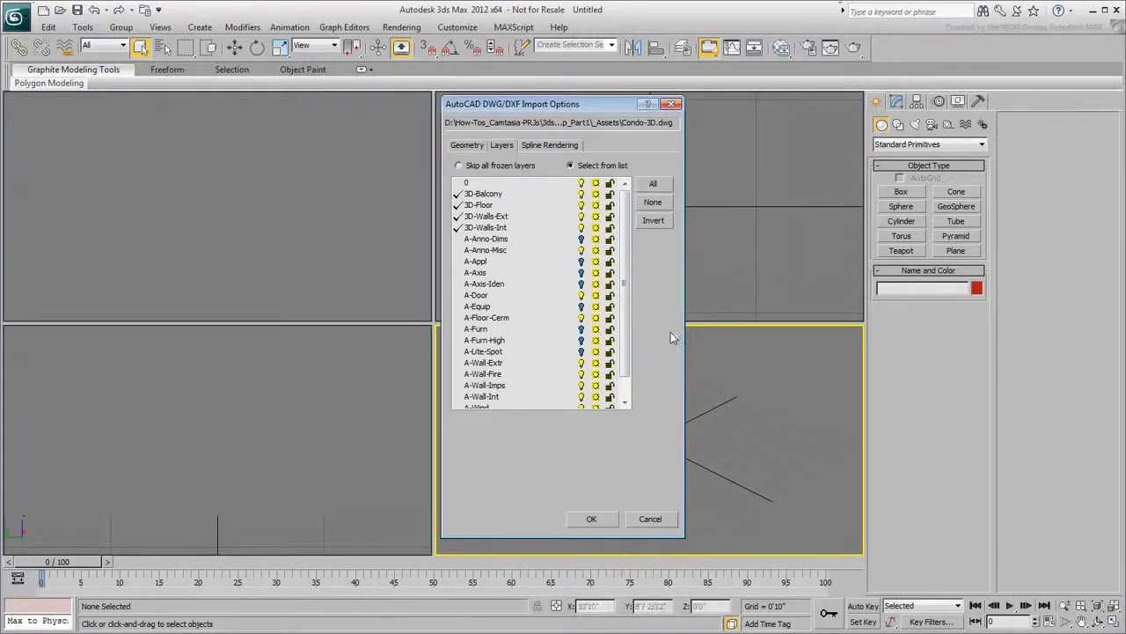
left_click(592, 520)
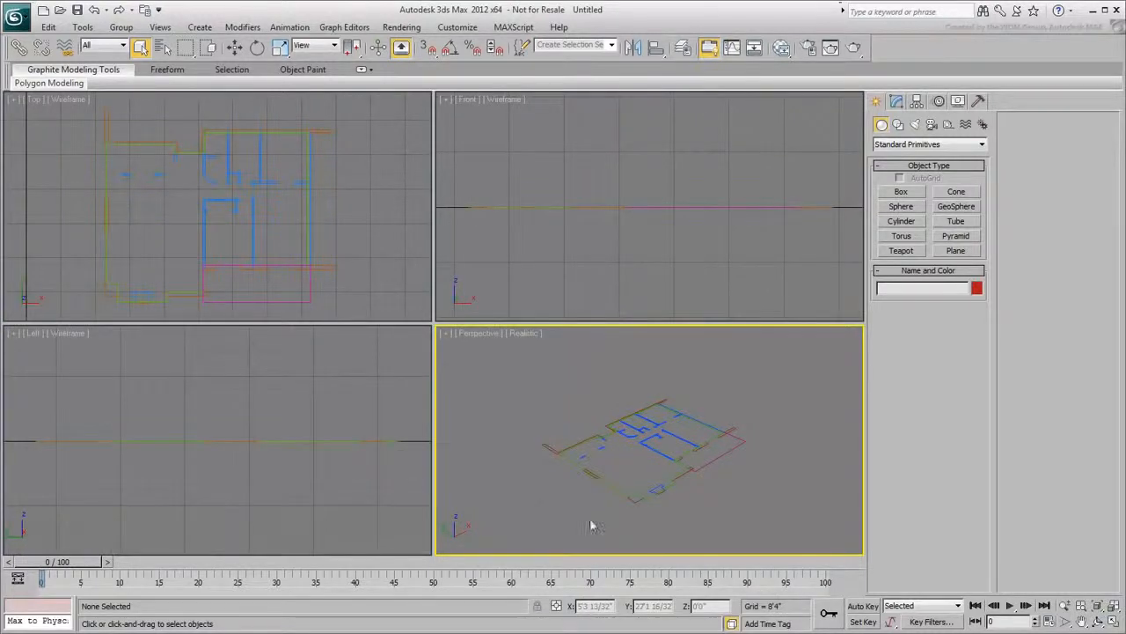
Maximize the Perspective viewport, select the exterior walls shape and activate the Move tool on it
key("alt+w")
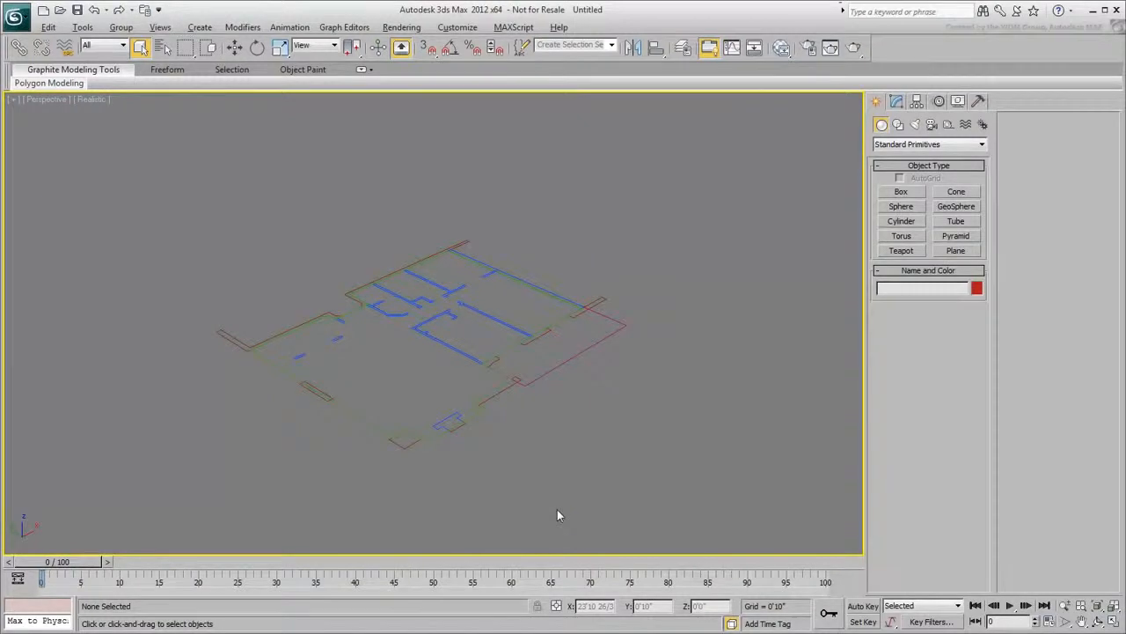
left_click(221, 334)
right_click(221, 334)
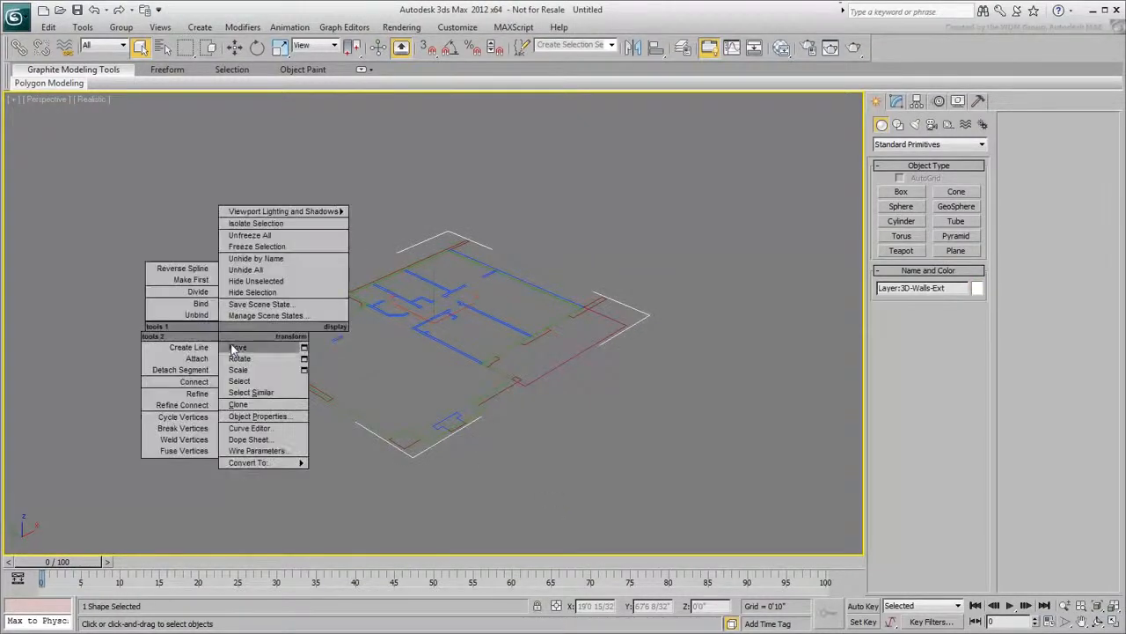
left_click(231, 345)
left_click_drag(436, 329, 466, 329)
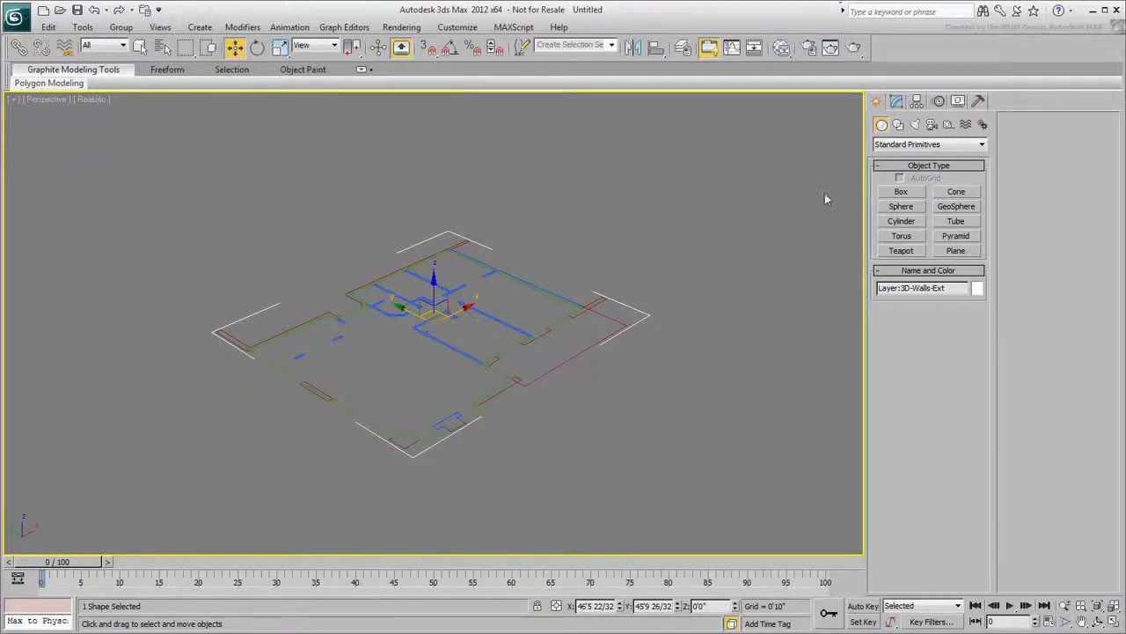
Add an Extrude modifier to the exterior walls shape with an amount of 10'0"
left_click(898, 101)
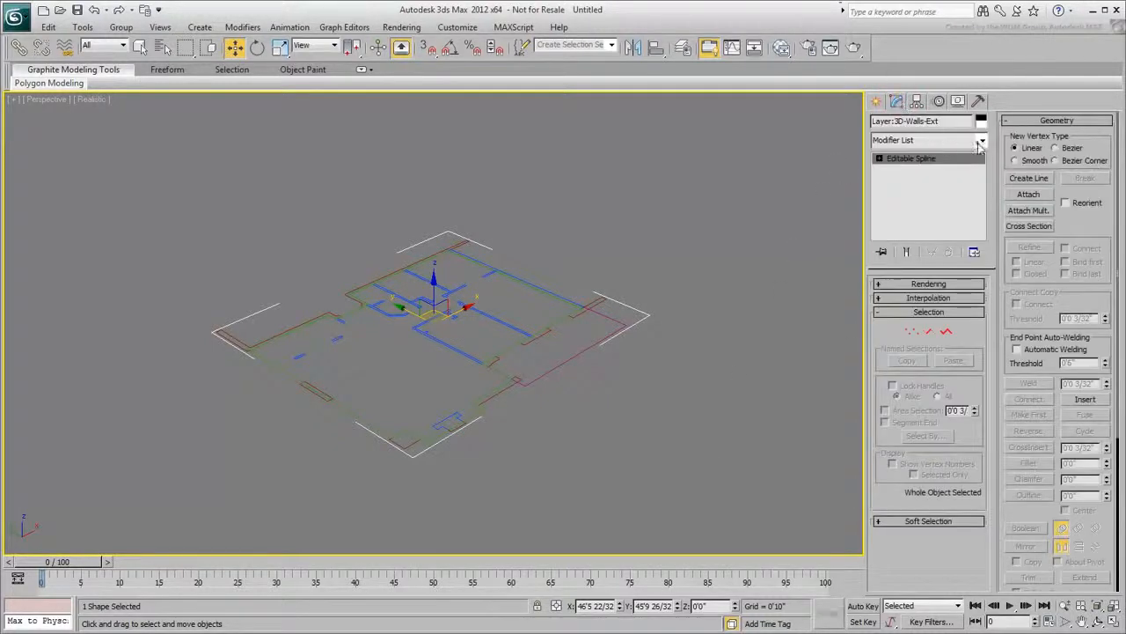
left_click(982, 140)
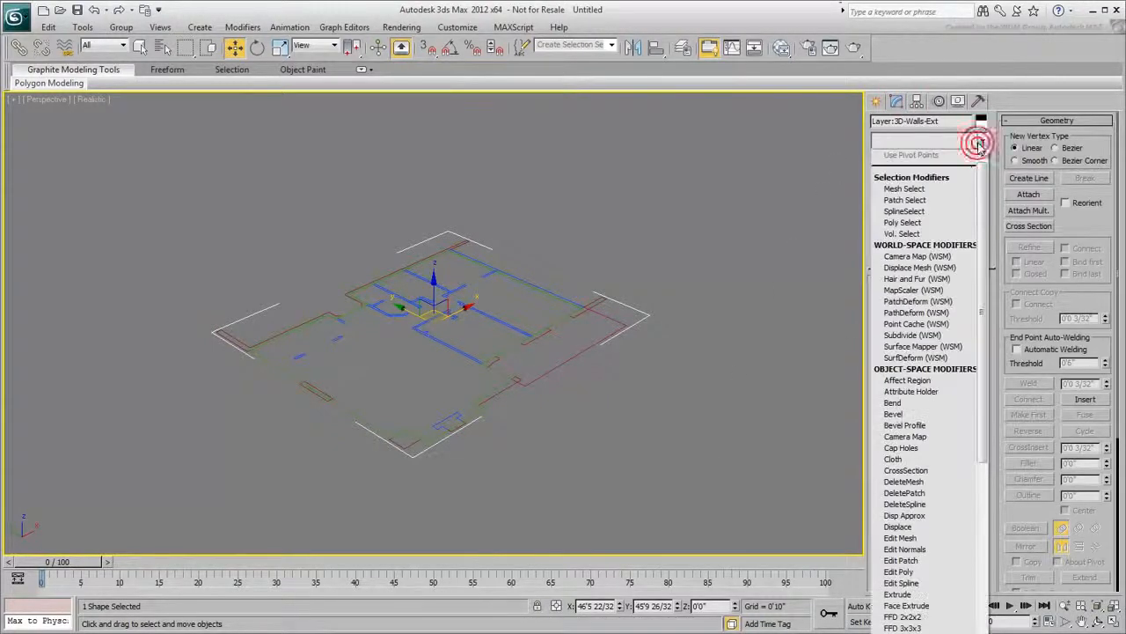
left_click(898, 594)
double_click(946, 301)
type("10")
key("Return")
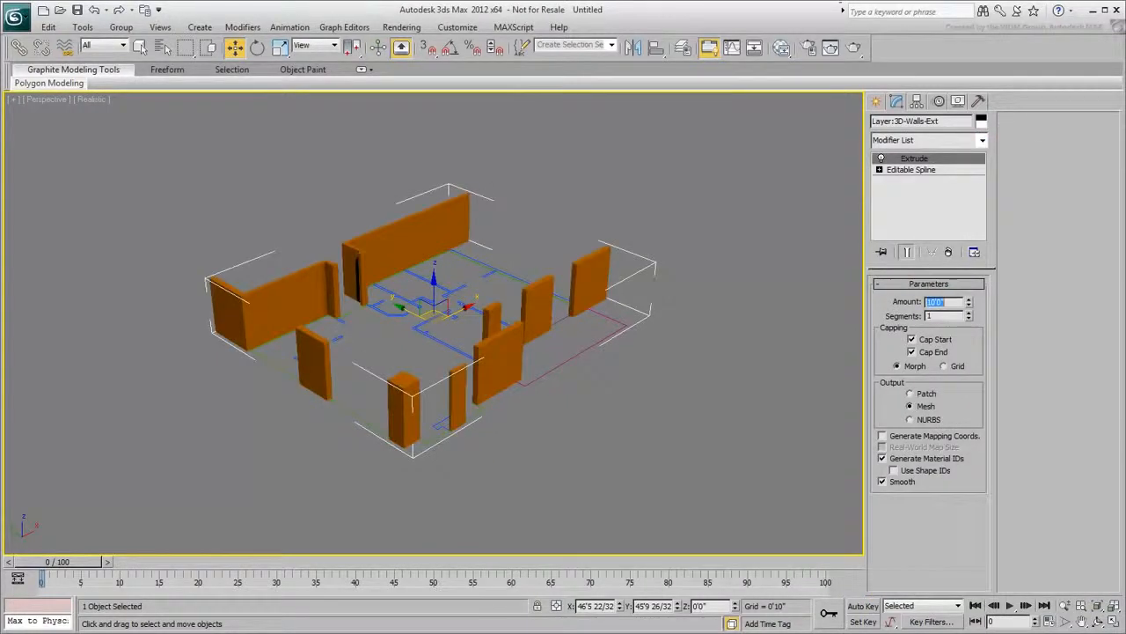
Turn on edged faces for the extruded exterior walls in the Perspective viewport
scroll(584, 262, "up", 3)
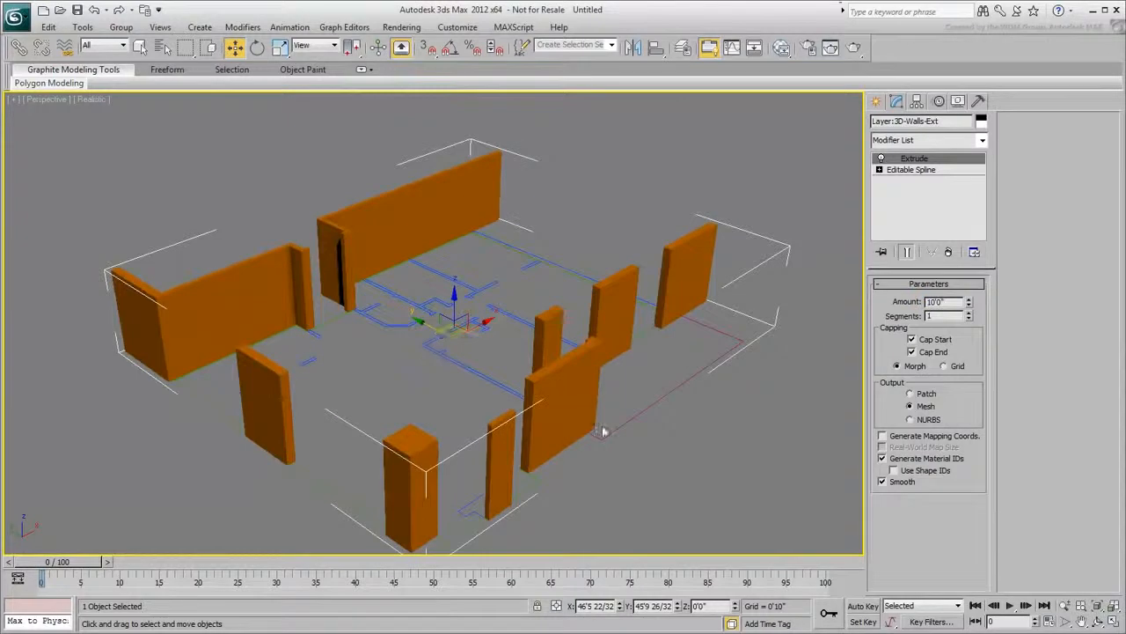
middle_click_drag(636, 431, 620, 444, "alt")
middle_click_drag(681, 465, 684, 452, "alt")
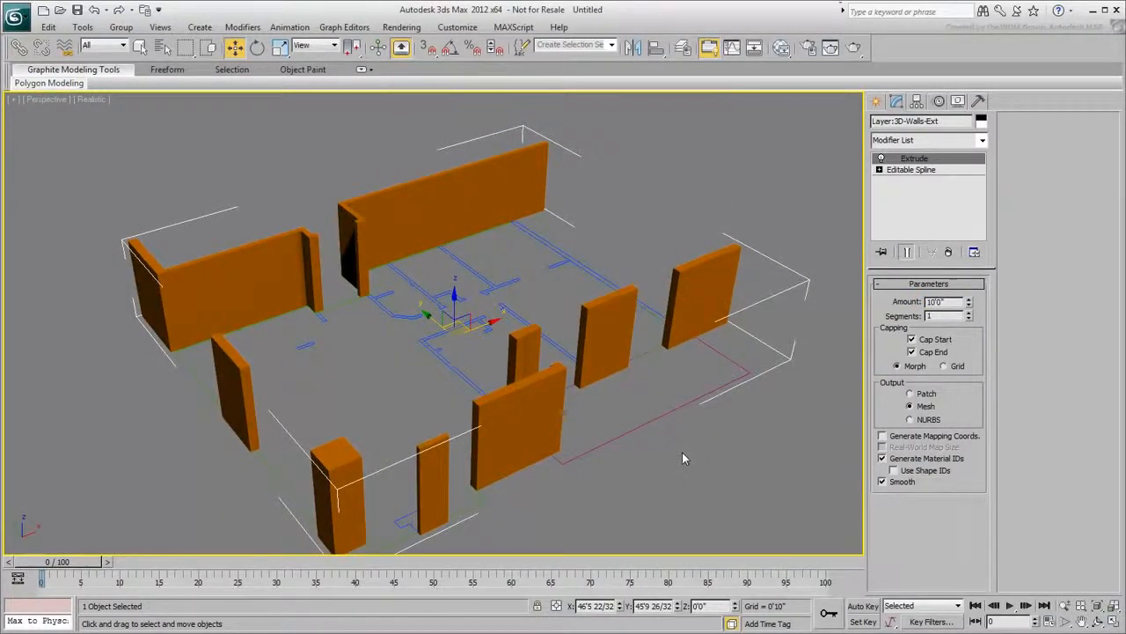
key("F4")
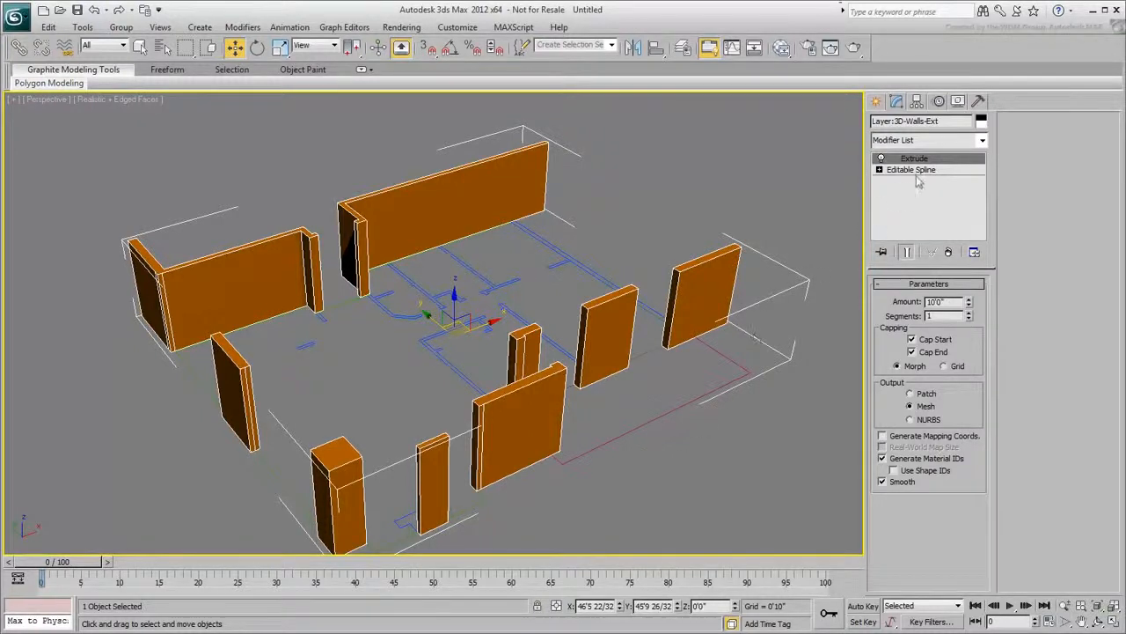
Add a Slice modifier to the extruded exterior walls and raise its slice plane to a Z height of 7'0"
left_click(947, 142)
scroll(918, 326, "down", 14)
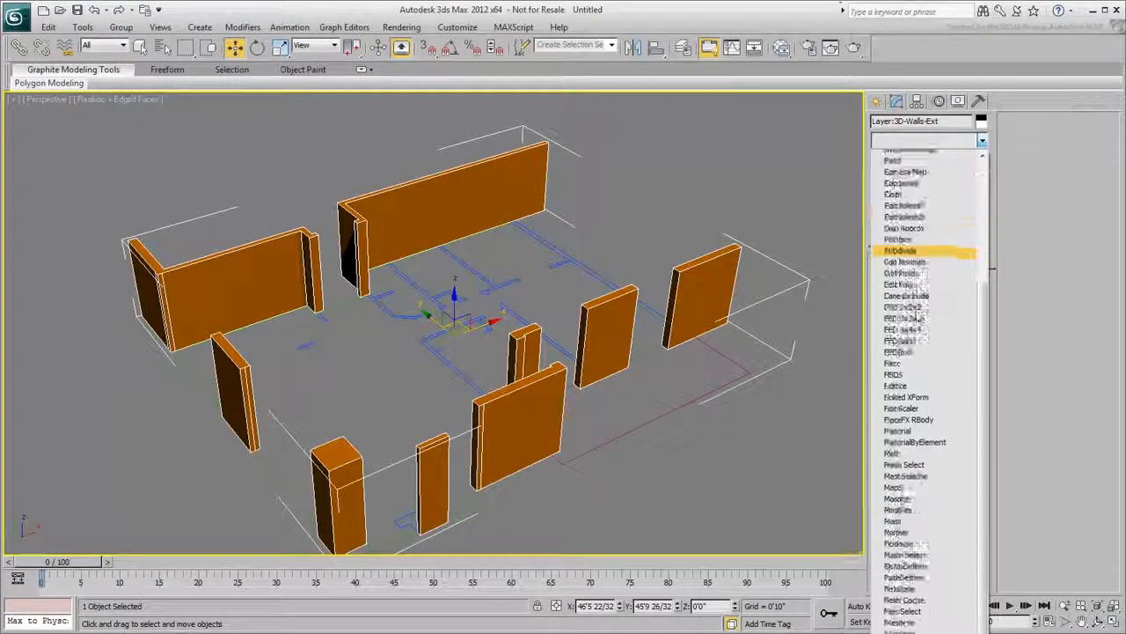
scroll(919, 325, "down", 2)
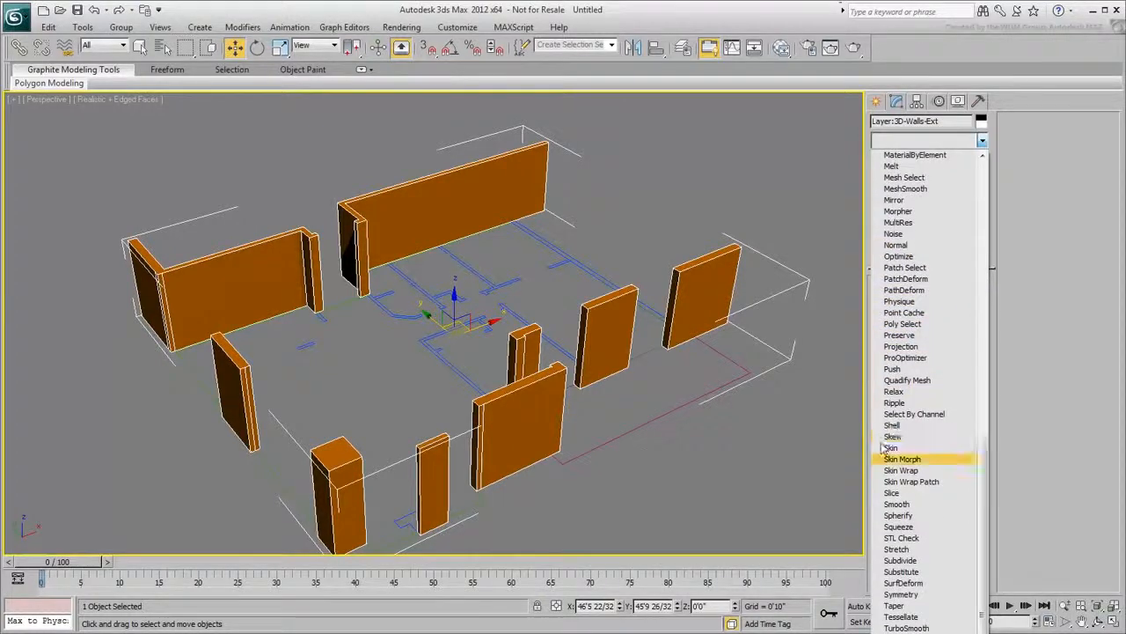
left_click(904, 495)
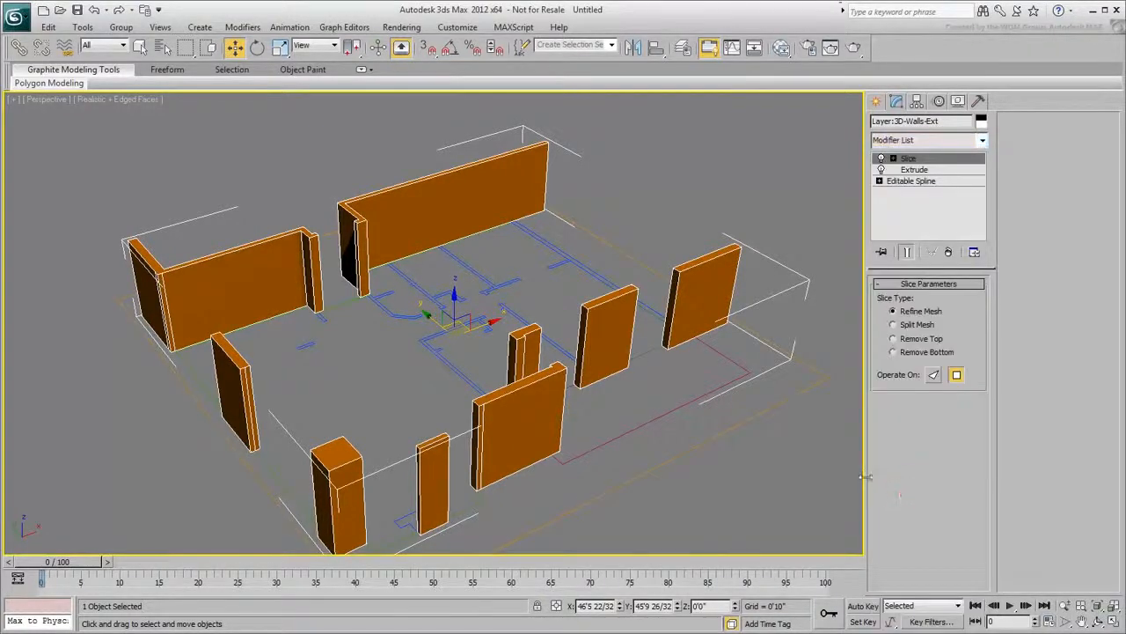
left_click(893, 160)
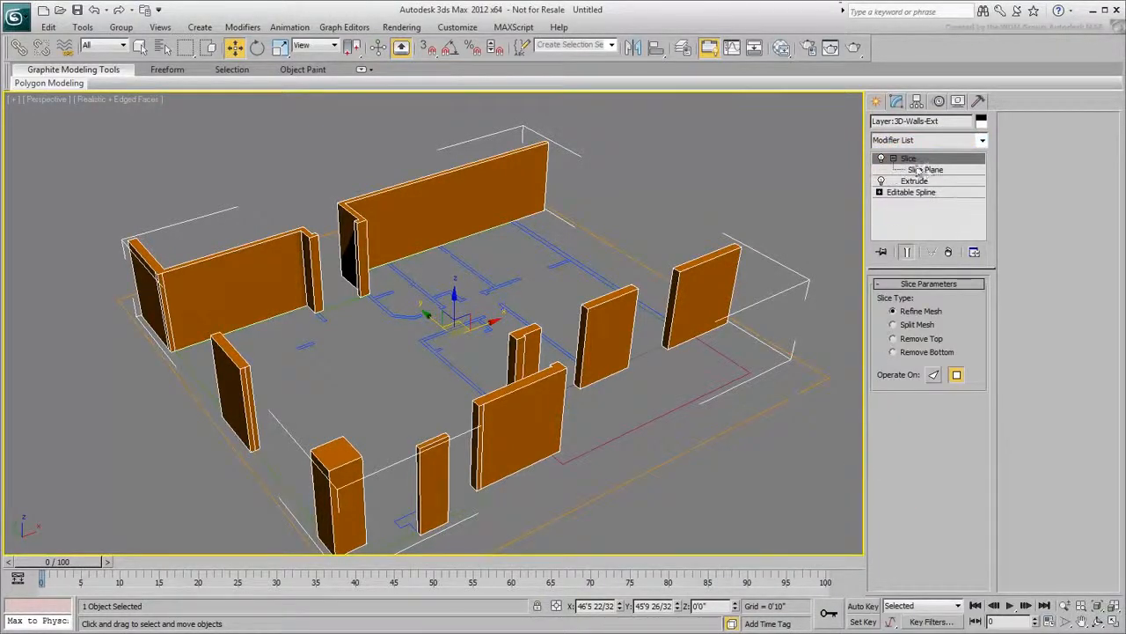
left_click(924, 169)
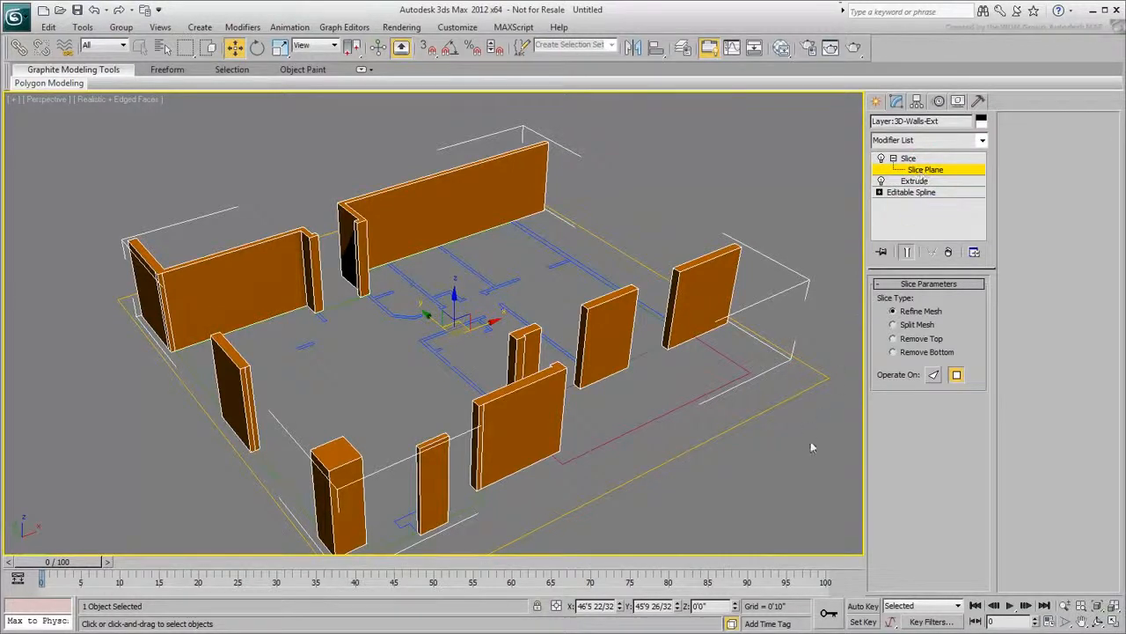
double_click(701, 605)
type("4'")
key("Return")
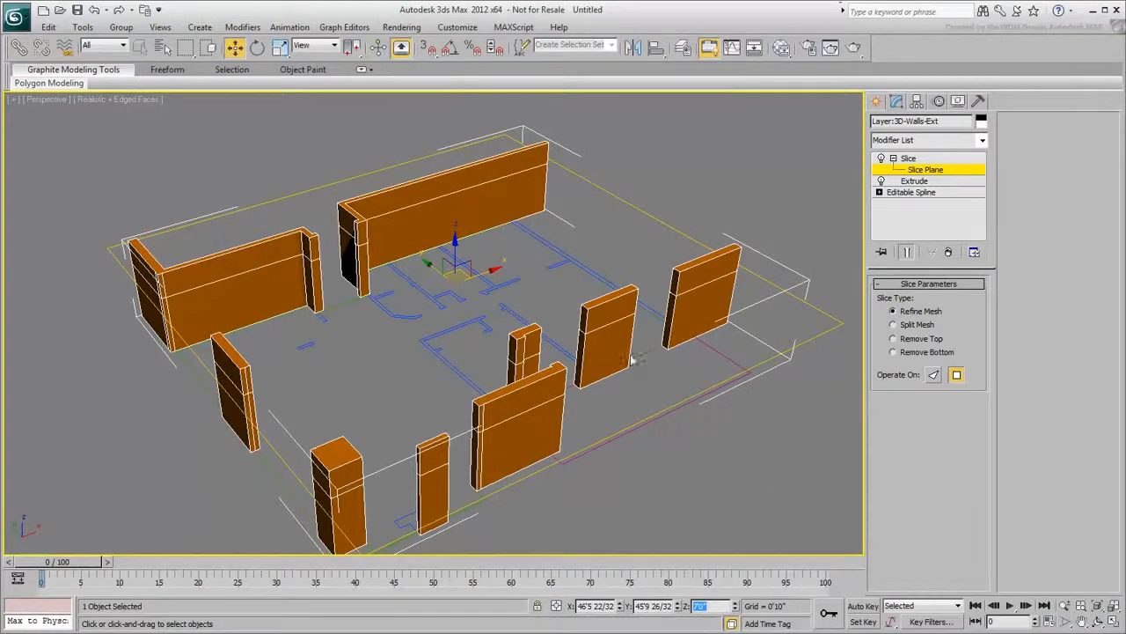
Convert the sliced exterior walls to an Editable Poly and switch to polygon sub-object level
right_click(614, 325)
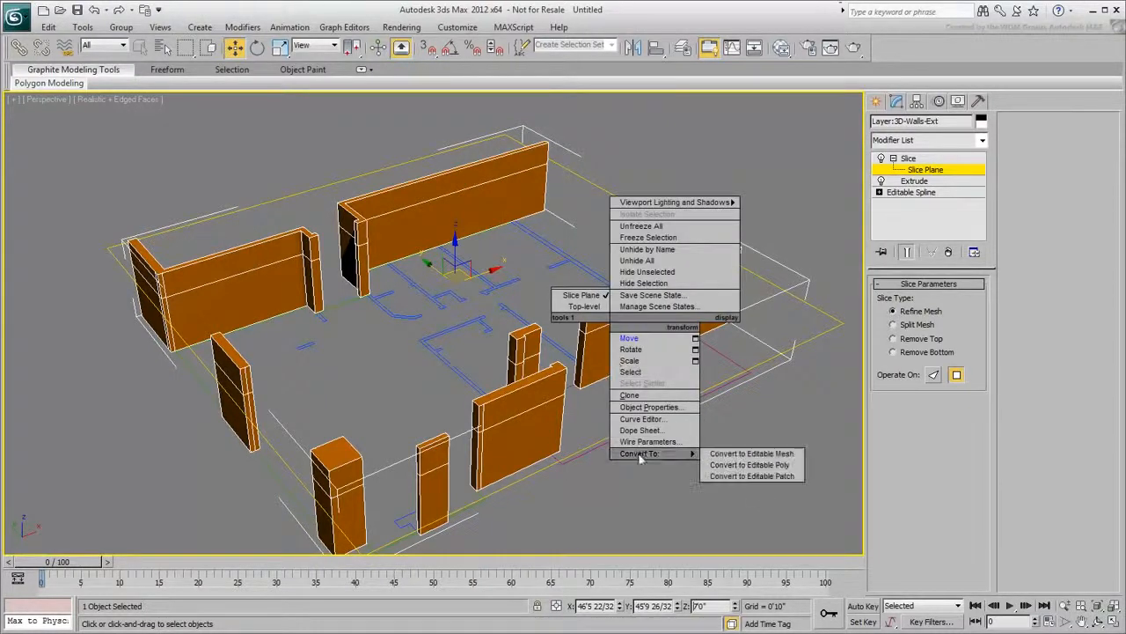
left_click(752, 465)
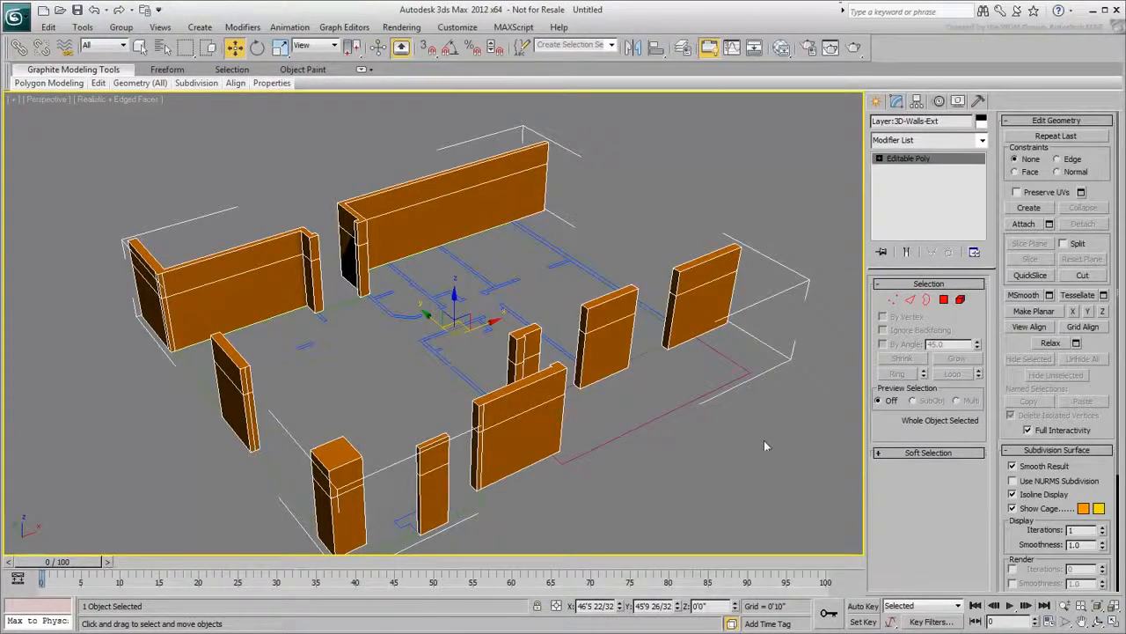
left_click(944, 300)
Bridge the facing upper end polygons of the two exterior wall segments beside the balcony to form a header
scroll(581, 361, "up", 5)
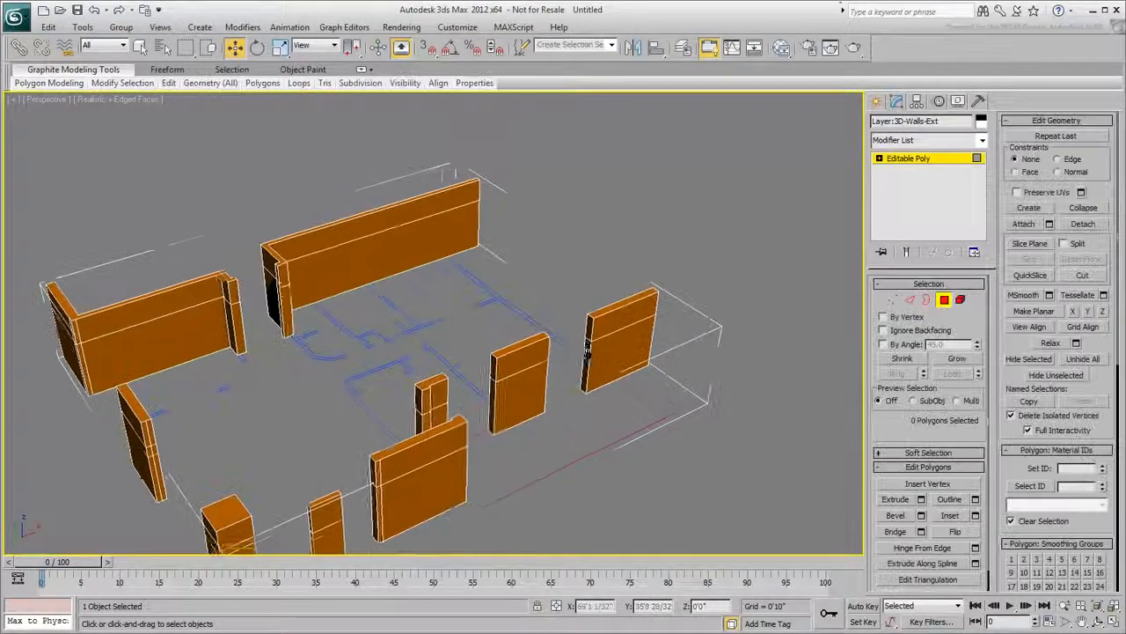
scroll(695, 377, "up", 3)
left_click(665, 328)
middle_click_drag(647, 449, 572, 440, "alt")
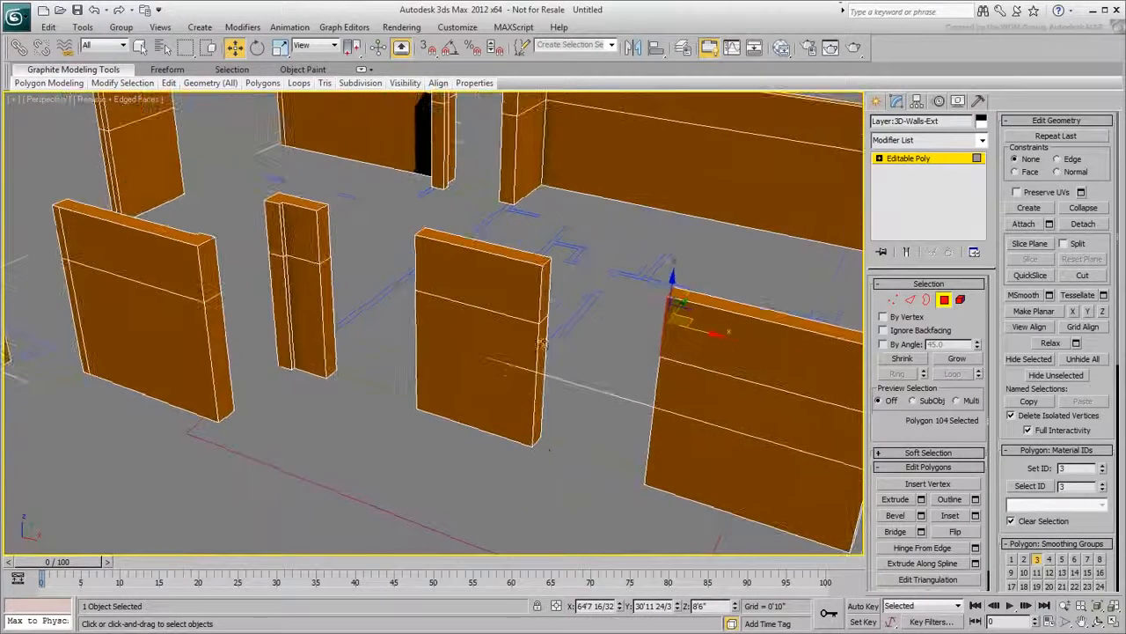
left_click(544, 301, "ctrl")
middle_click_drag(539, 370, 641, 448, "alt")
left_click(895, 532)
left_click(599, 473)
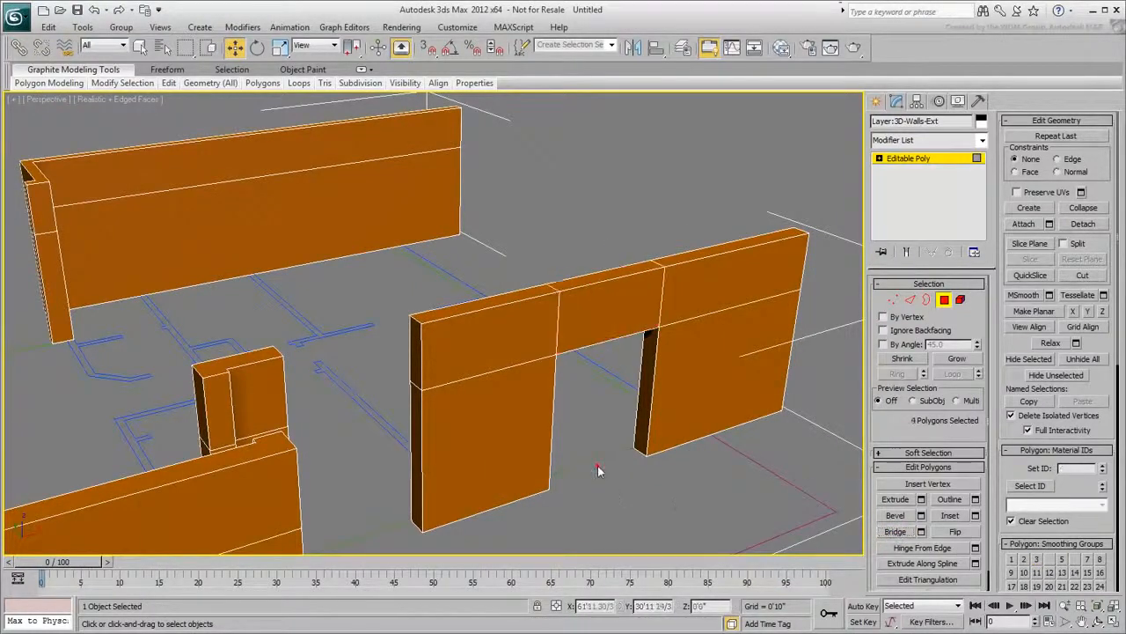
Bridge the upper end polygons of the middle balcony-side wall segment and the narrow column next to it
left_click(417, 352)
middle_click_drag(417, 352, 288, 312, "alt")
left_click(288, 313, "ctrl")
left_click(895, 532)
Bridge the upper polygons between the narrow column and the adjacent front wall segment at the balcony corner
left_click(227, 331)
middle_click_drag(369, 444, 217, 438, "alt")
left_click(148, 289, "ctrl")
left_click(895, 531)
Bridge the upper polygons over the gap between the two long back walls, and exit polygon level
middle_click_drag(308, 438, 333, 386, "alt")
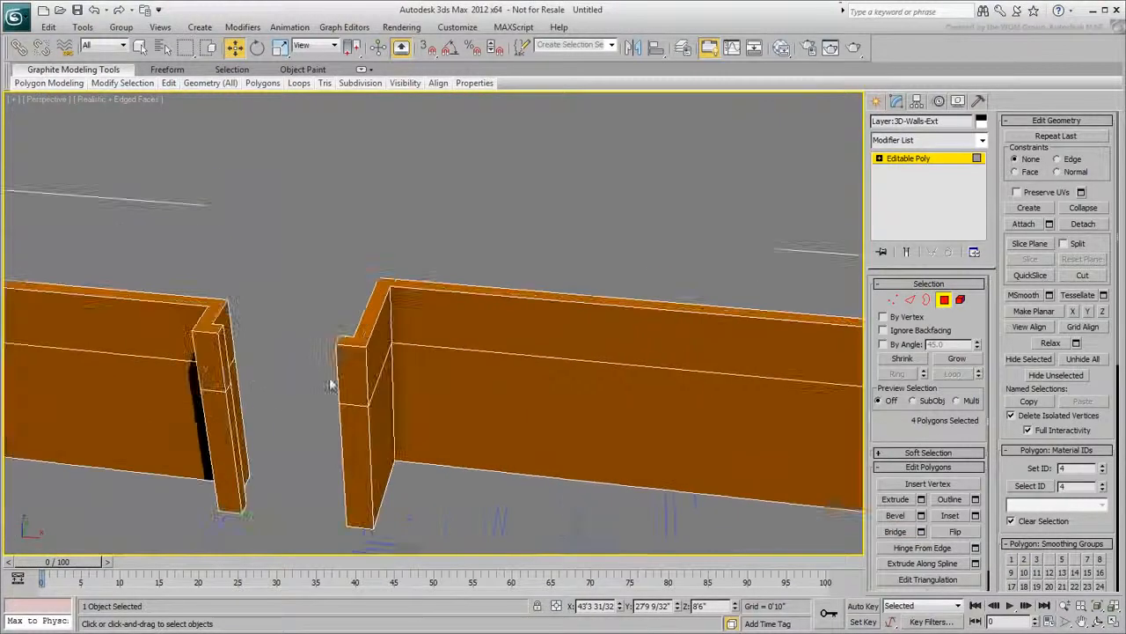
key("ctrl+z")
middle_click_drag(272, 359, 317, 317, "alt")
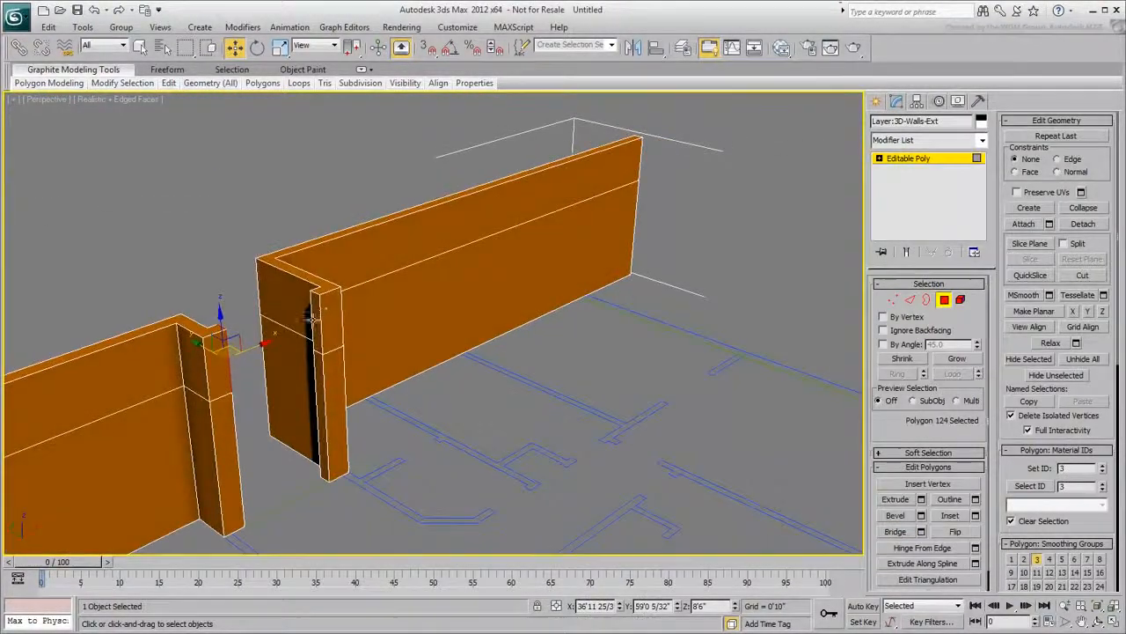
left_click(895, 532)
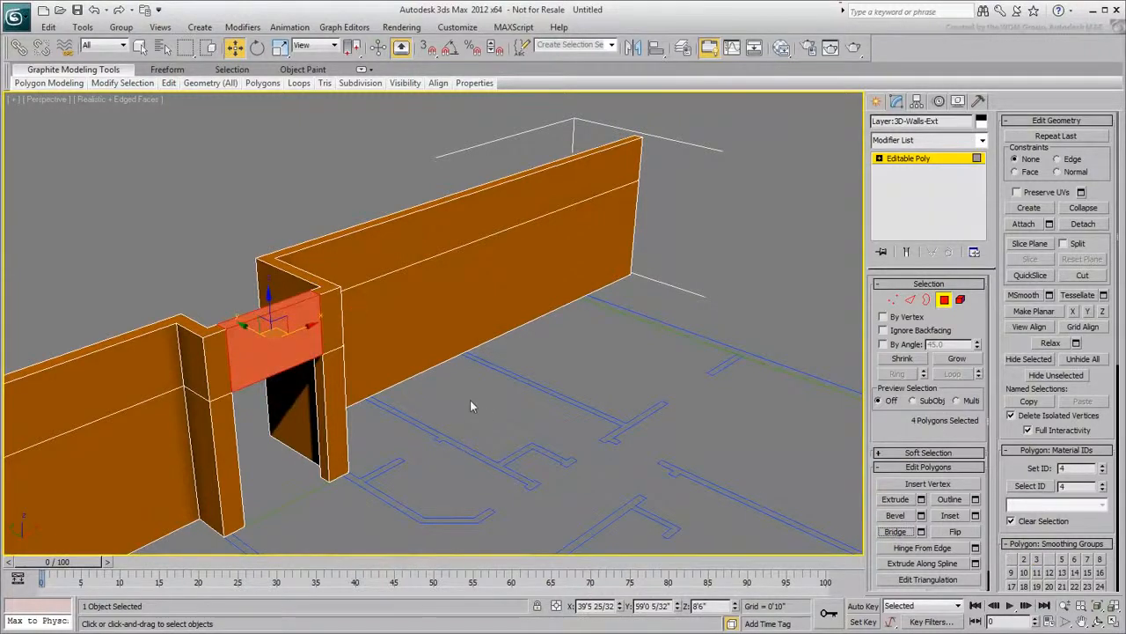
left_click(472, 402)
scroll(478, 405, "down", 4)
middle_click_drag(478, 385, 554, 422, "alt")
left_click(944, 301)
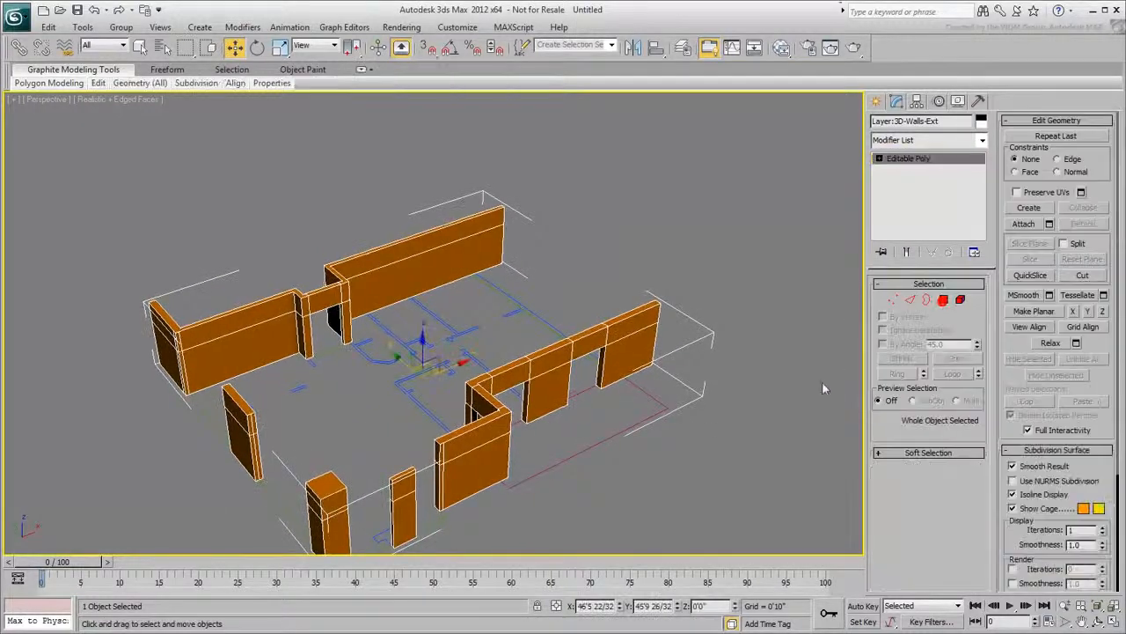
Select the interior walls shape and add an Extrude modifier with an amount of 9'0"
middle_click_drag(649, 428, 640, 379)
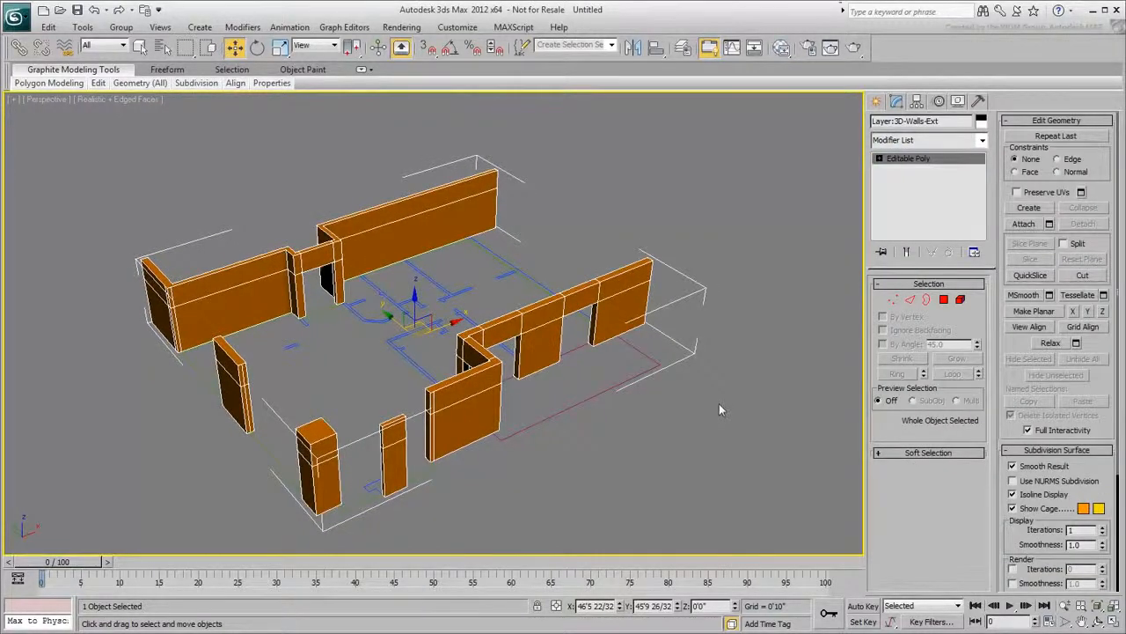
left_click(379, 378)
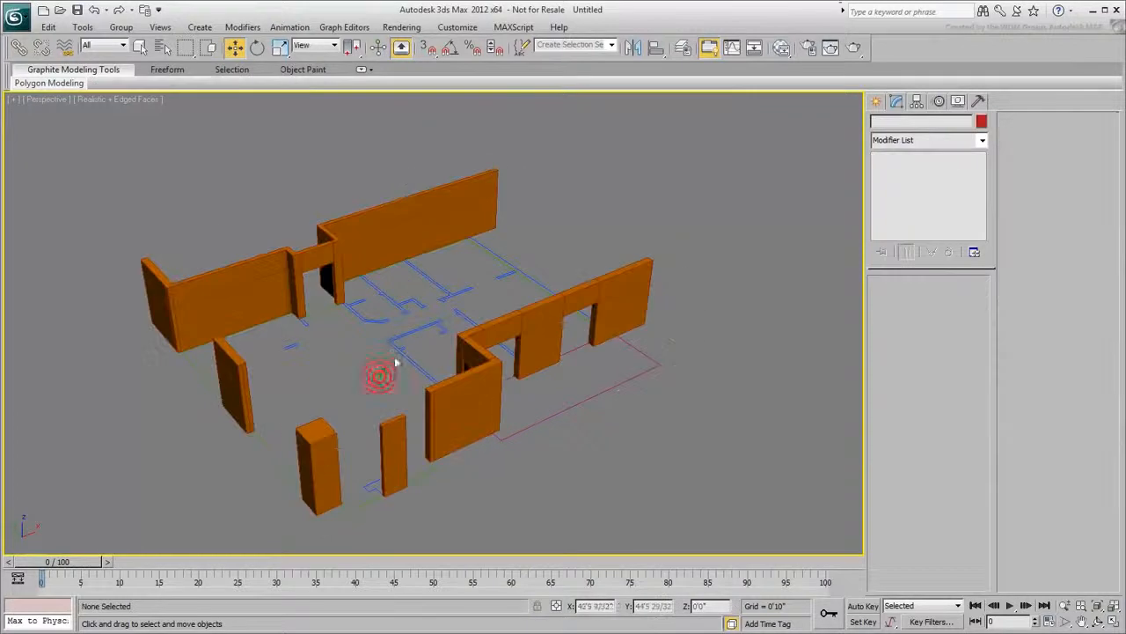
left_click(397, 350)
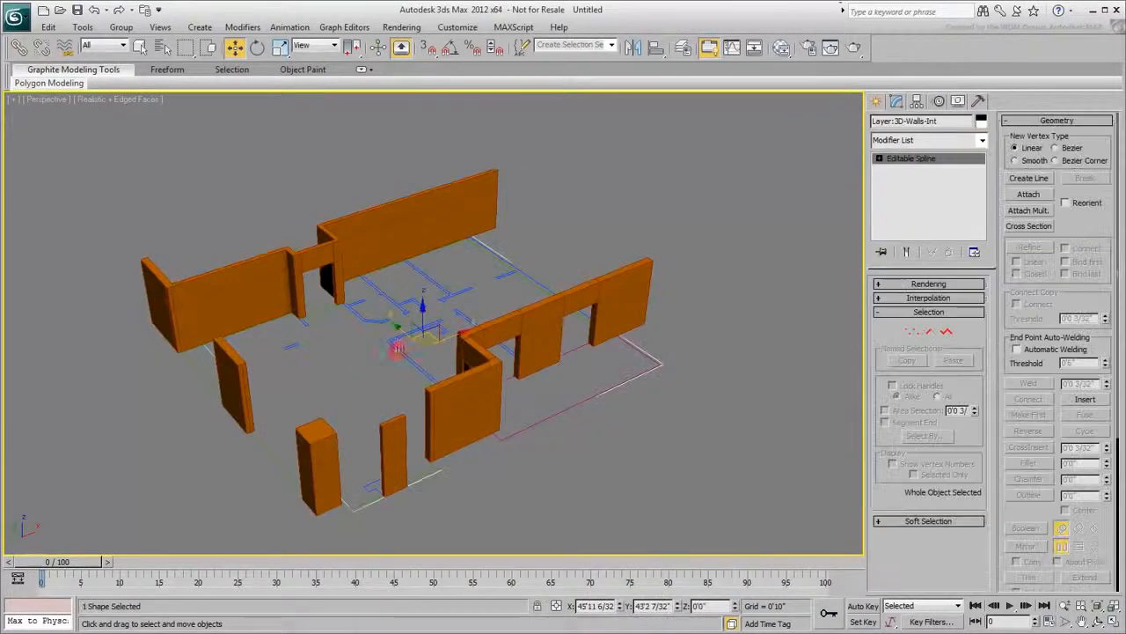
left_click(949, 142)
scroll(925, 396, "down", 10)
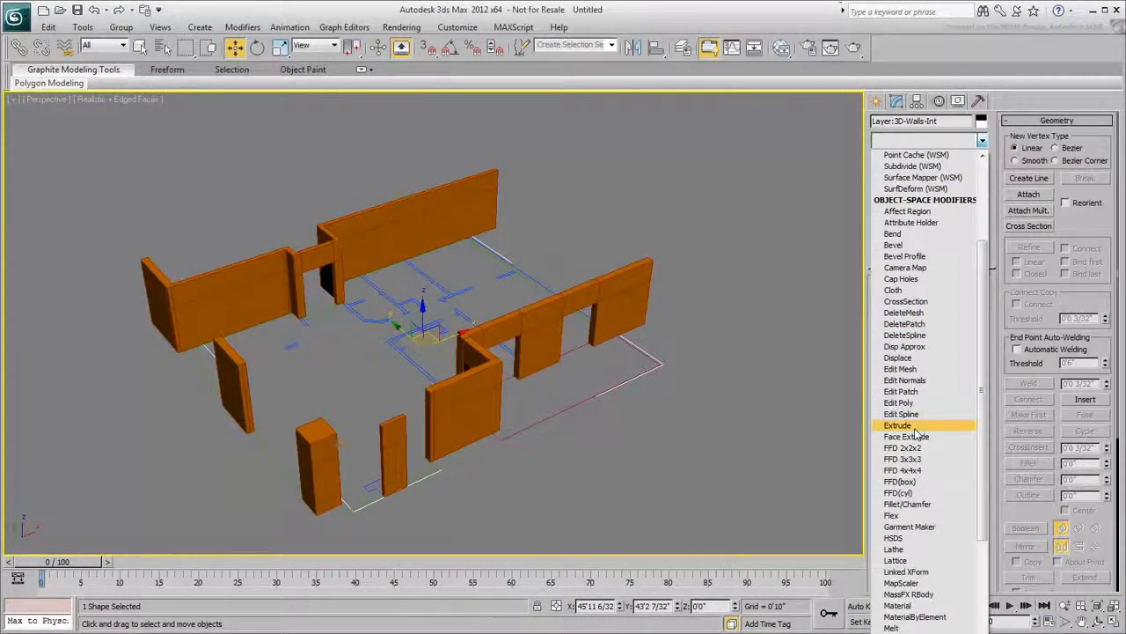
left_click(898, 425)
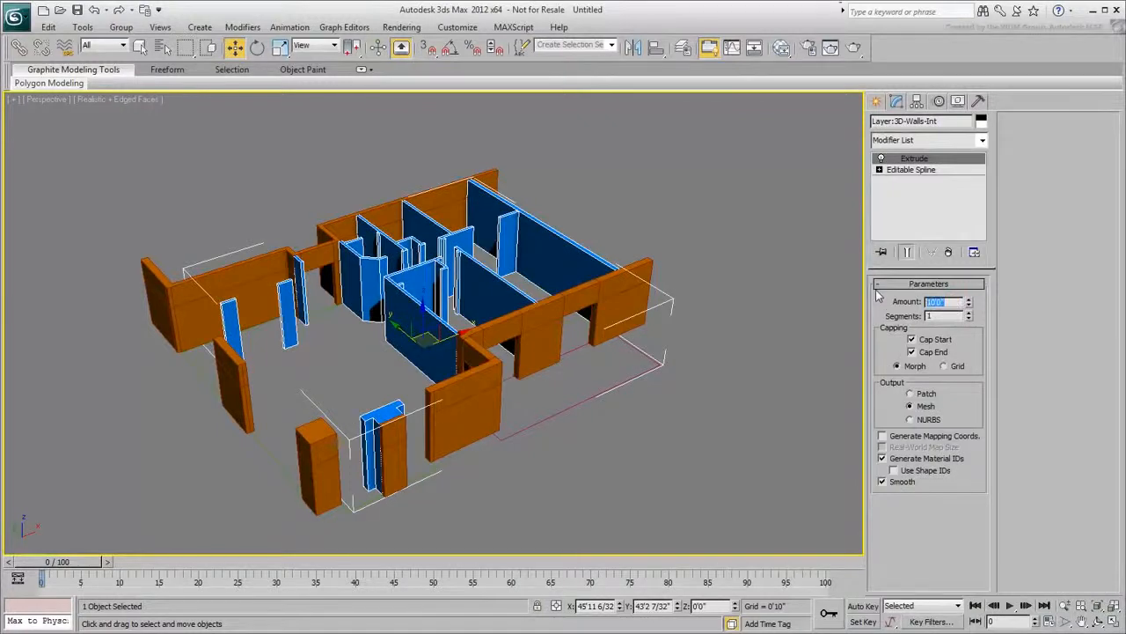
key("Return")
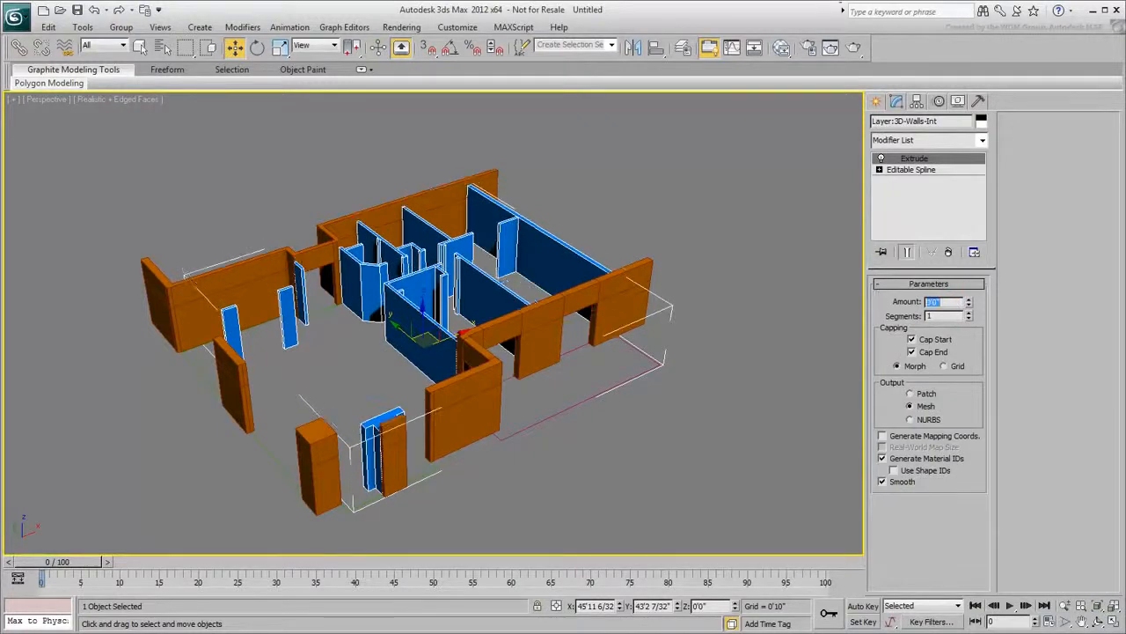
Add a Slice modifier to the extruded interior walls and set its slice plane to a Z height of 7'0"
left_click(802, 266)
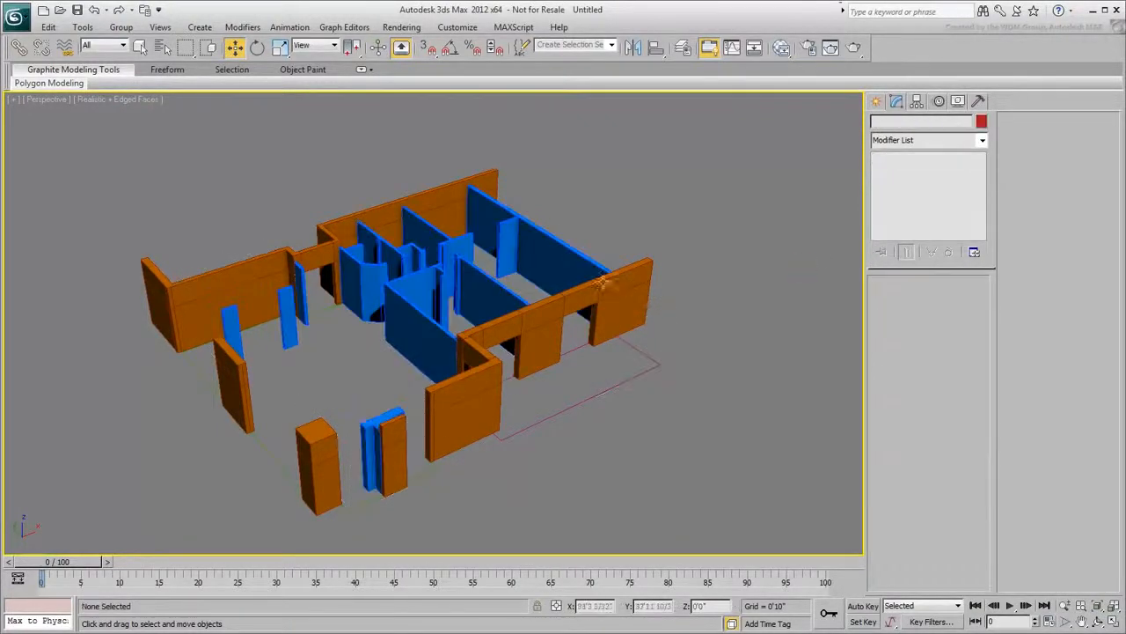
left_click(582, 268)
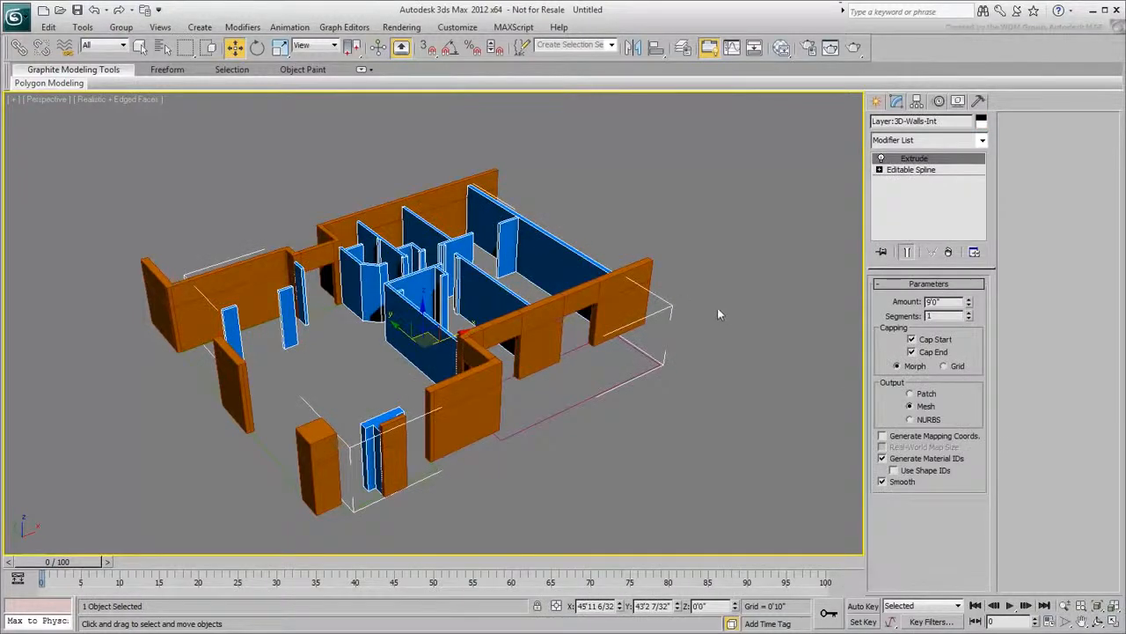
left_click(931, 140)
scroll(911, 488, "down", 15)
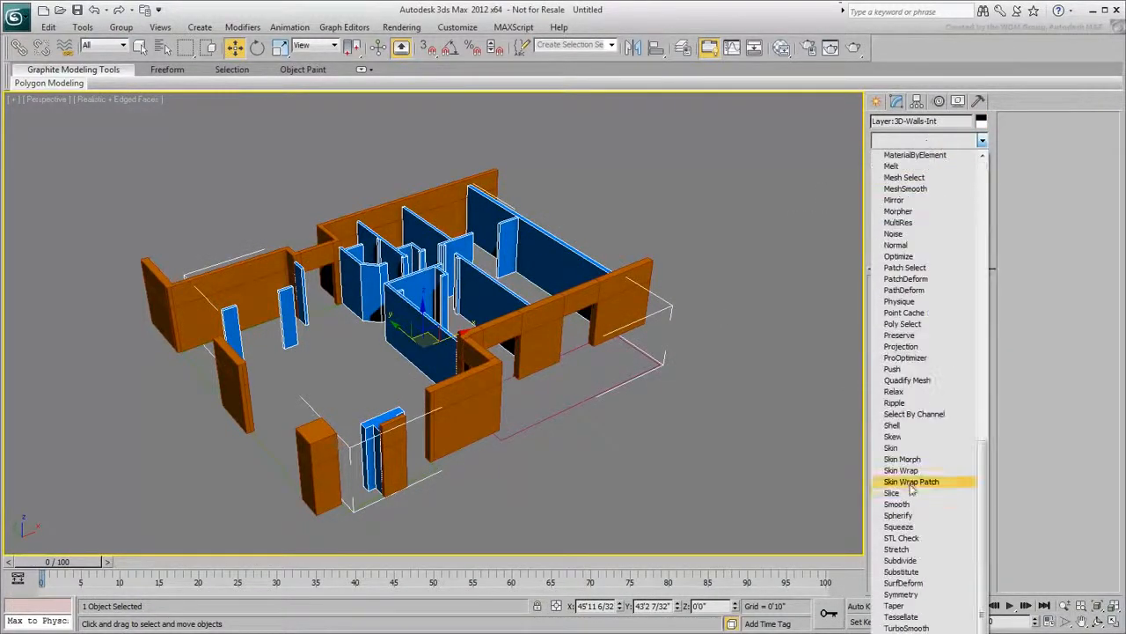
left_click(893, 493)
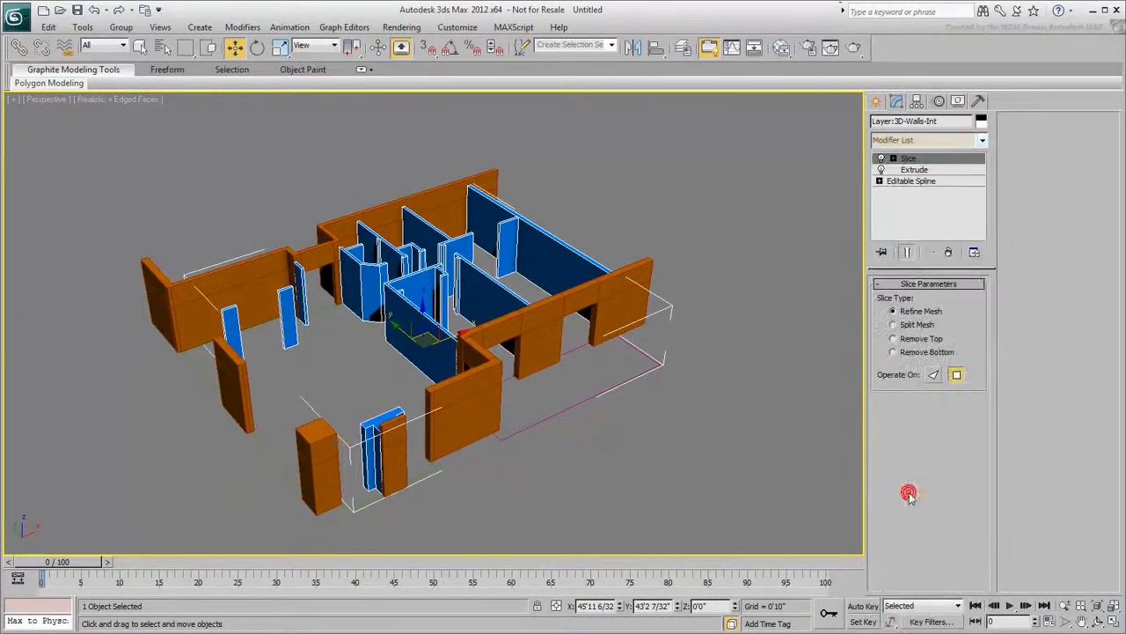
left_click(893, 157)
left_click(924, 169)
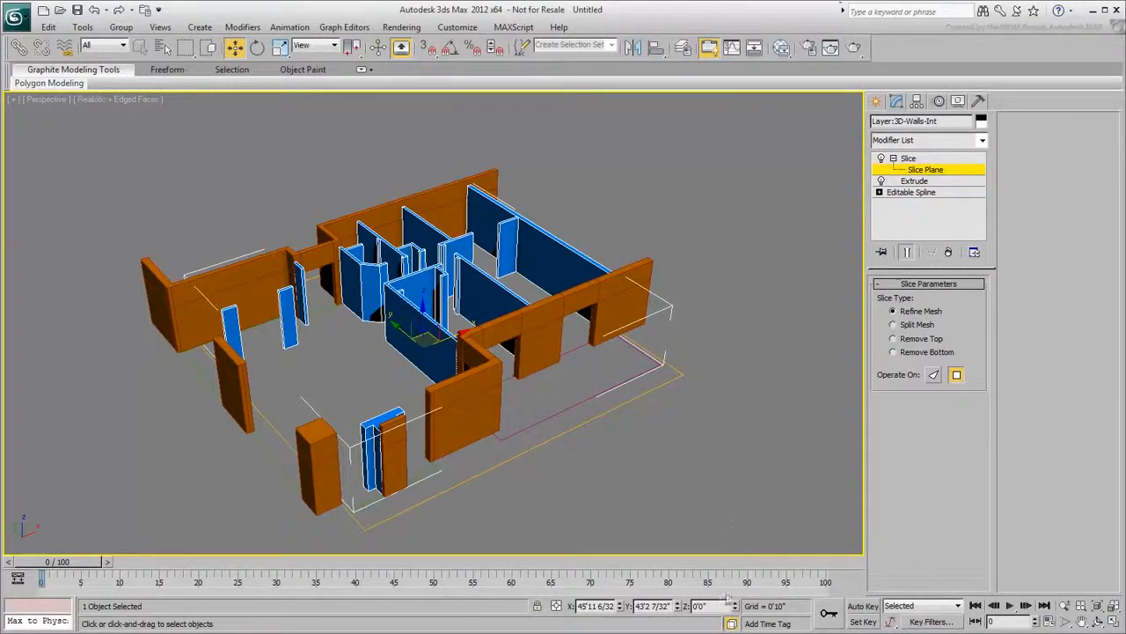
type("7'")
key("Return")
Convert the sliced interior walls to an Editable Poly and switch to polygon sub-object level
scroll(485, 224, "up", 6)
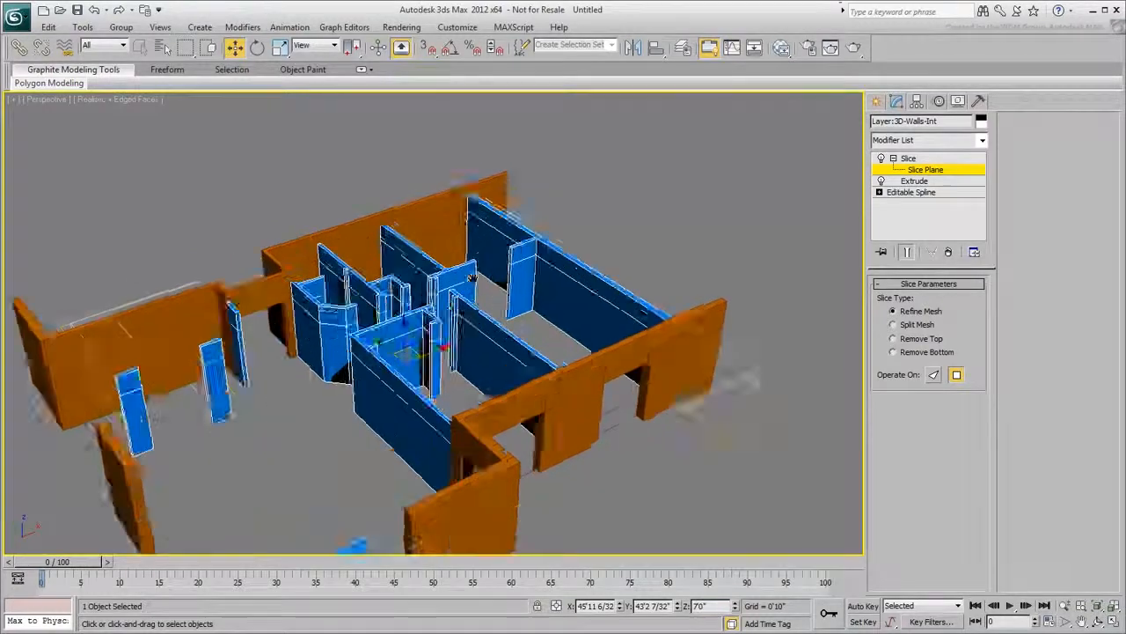
scroll(511, 339, "up", 3)
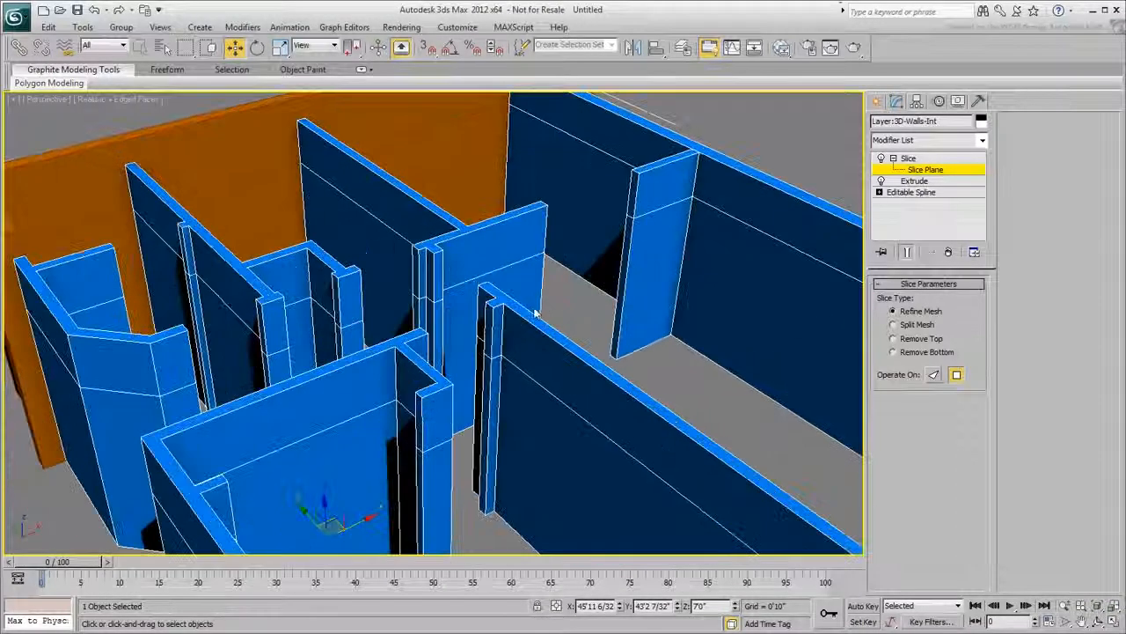
right_click(475, 283)
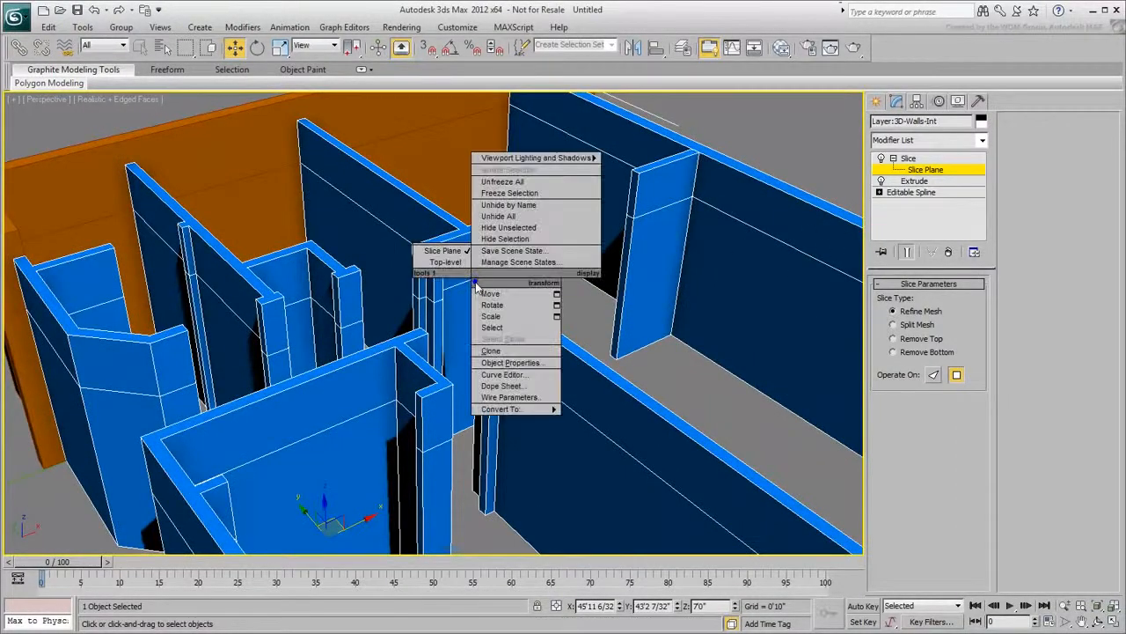
mouse_move(522, 411)
left_click(621, 421)
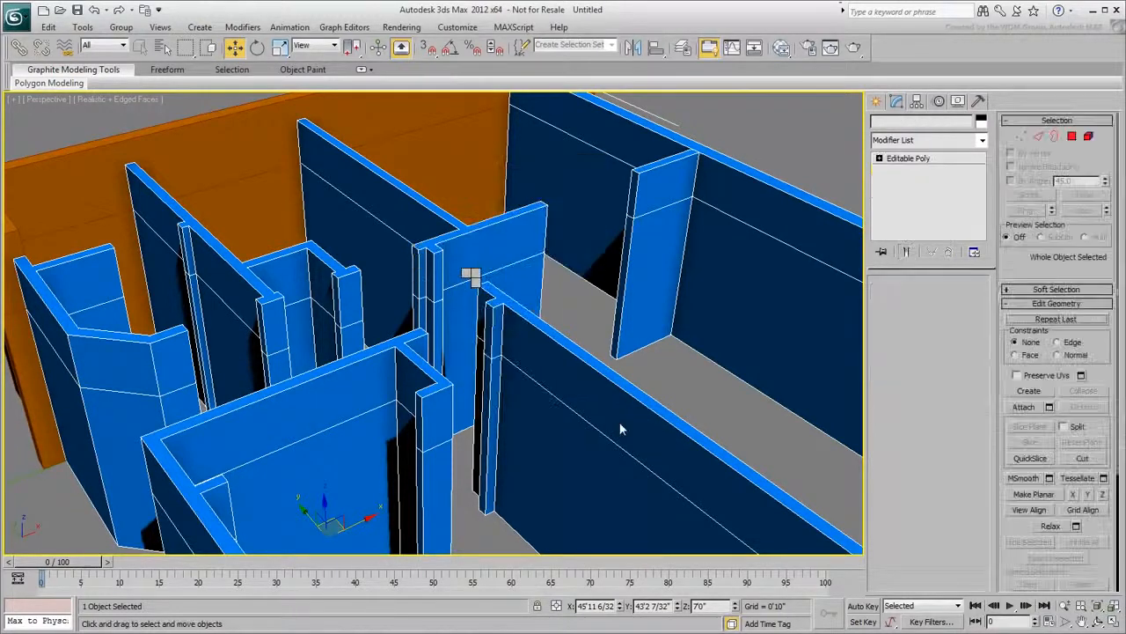
left_click(944, 299)
Bridge the upper polygons across the doorway between the long interior wall's end and the adjacent room's wall
left_click(495, 335)
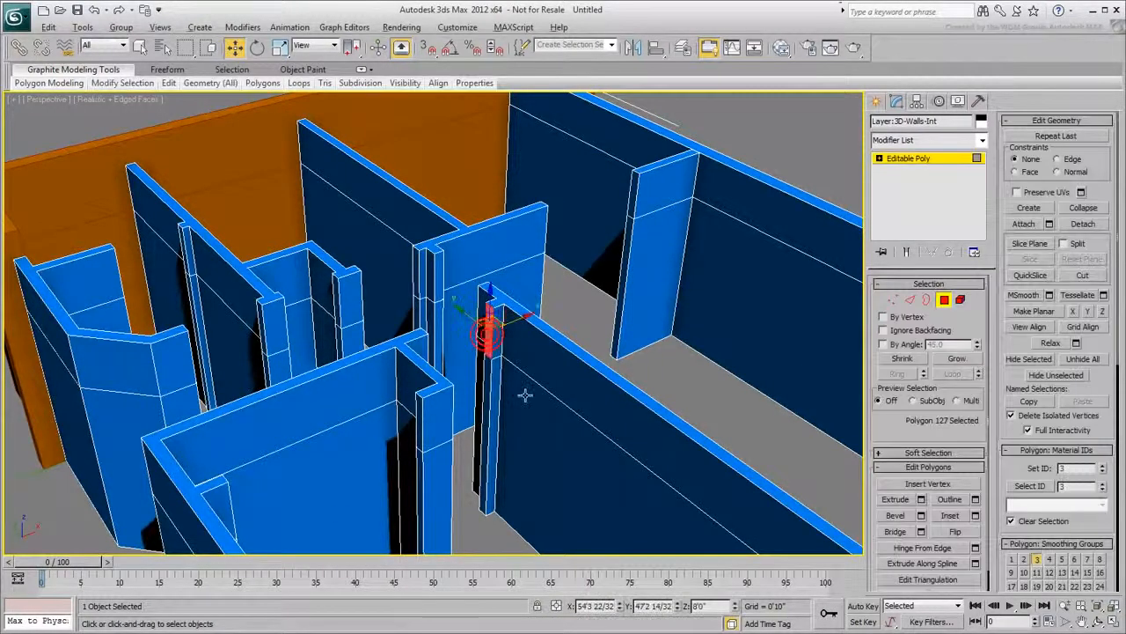
middle_click_drag(506, 369, 409, 396, "alt")
left_click(429, 302, "ctrl")
left_click(893, 532)
Bridge the facing upper polygons across the next interior doorway, and clear the polygon selection
left_click(226, 239)
middle_click_drag(235, 321, 341, 181, "alt")
left_click(353, 197, "ctrl")
left_click(895, 531)
middle_click_drag(430, 208, 471, 345)
middle_click_drag(629, 440, 692, 501)
left_click(760, 543)
Examine the upper polygons on both sides of the next interior doorway to check whether the facing wall ends match for bridging
middle_click_drag(559, 409, 583, 444)
scroll(583, 444, "up", 1)
scroll(478, 322, "up", 2)
left_click(495, 311)
scroll(483, 264, "up", 2)
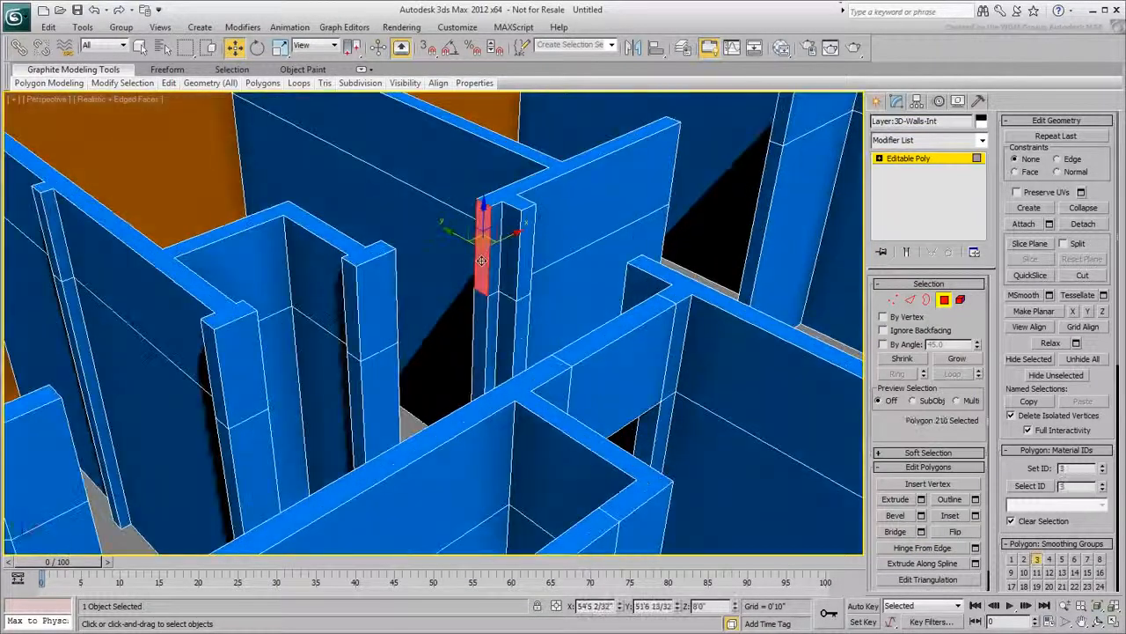
middle_click_drag(493, 353, 354, 359, "alt")
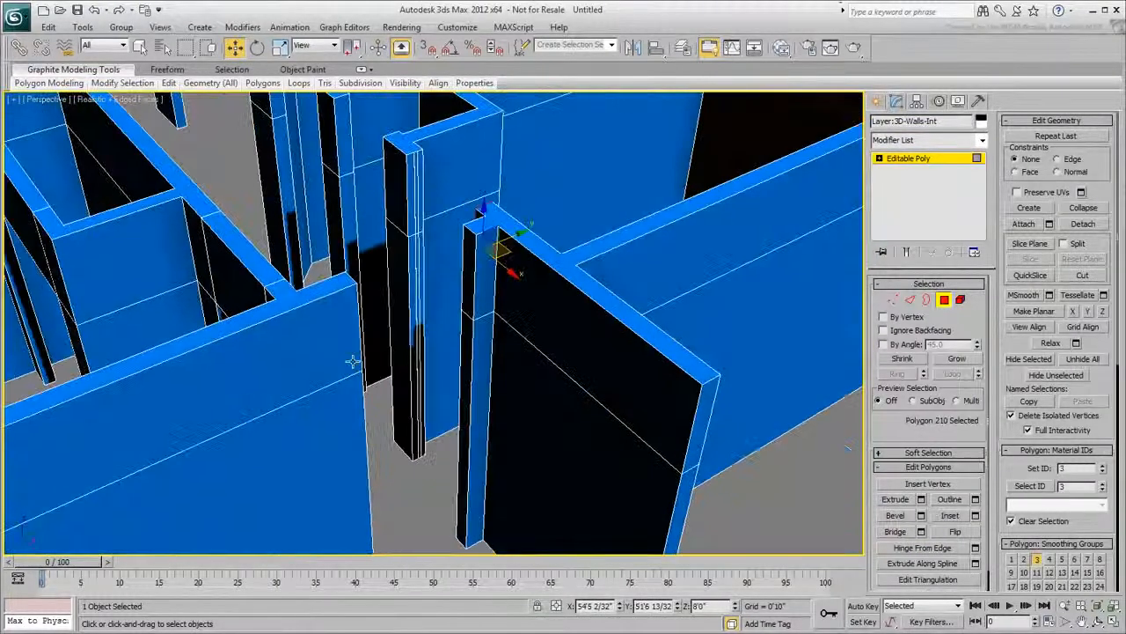
left_click(412, 210)
left_click(421, 215)
left_click(408, 482)
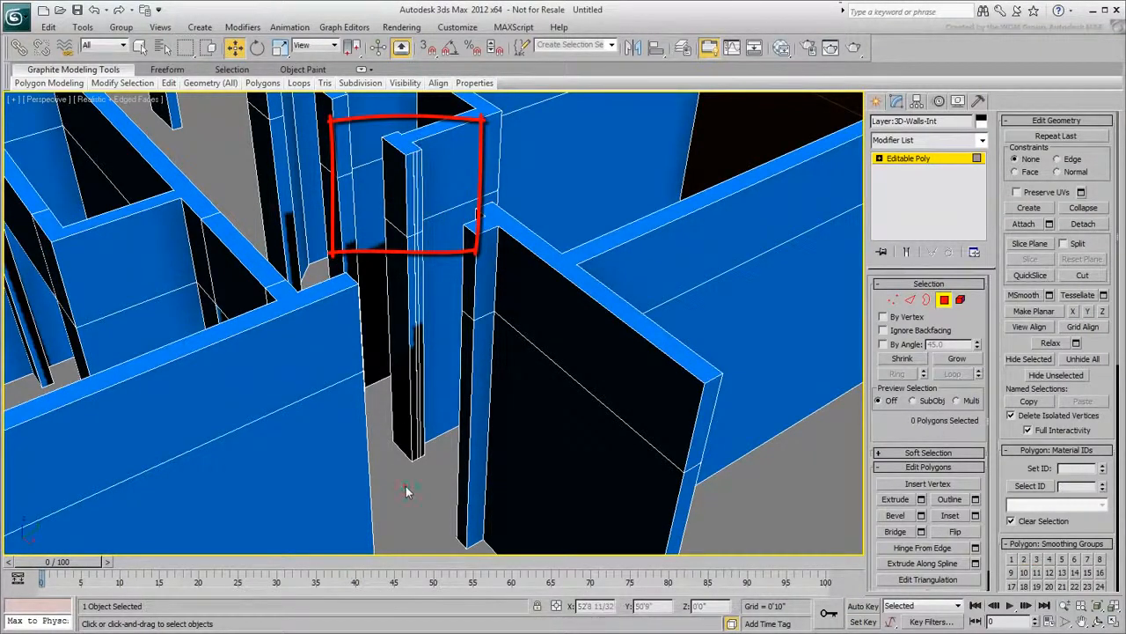
middle_click_drag(395, 470, 389, 442, "alt")
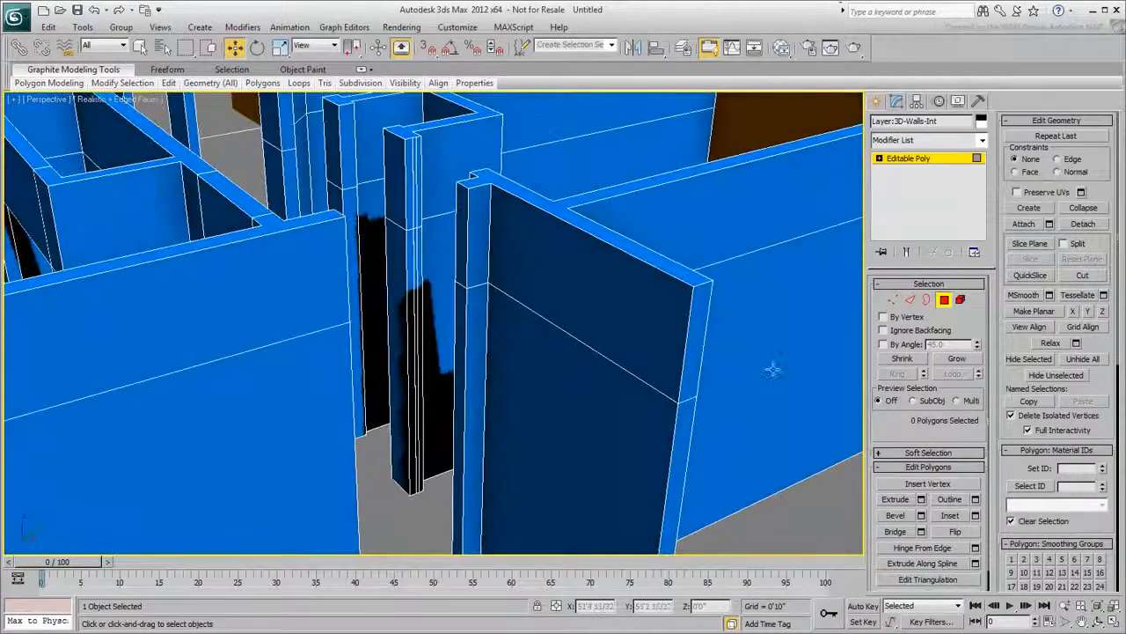
Select an extra vertical edge loop on the narrow wall end beside the interior doorway and remove it together with its vertices
left_click(909, 300)
left_click(414, 186)
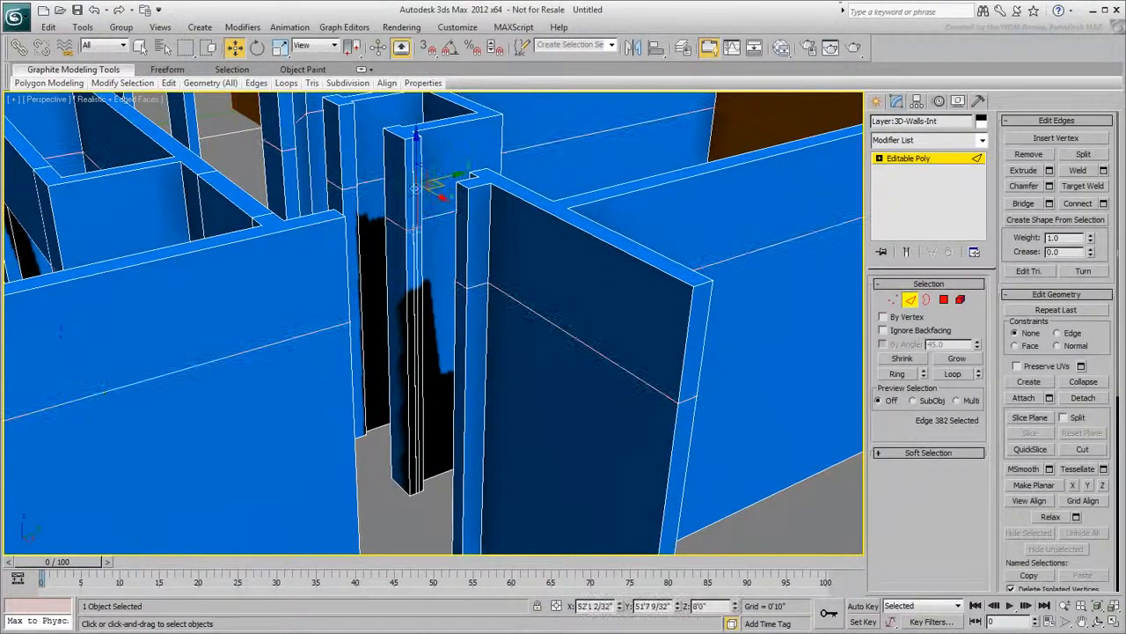
left_click(953, 374)
middle_click_drag(474, 262, 510, 355)
scroll(529, 397, "up", 2)
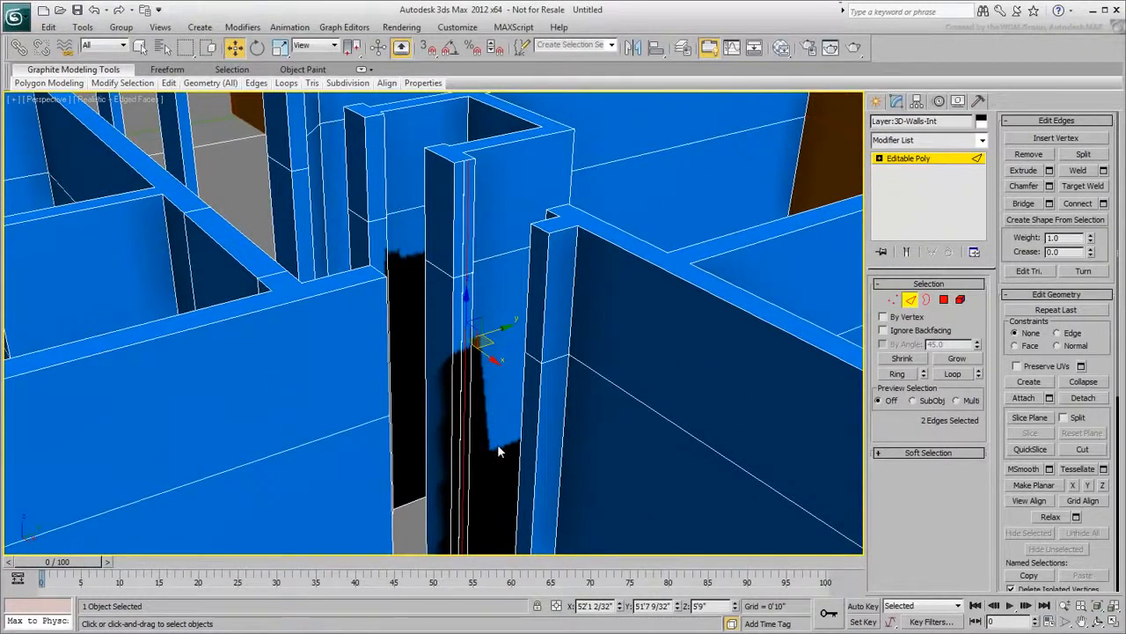
key("ctrl+BackSpace")
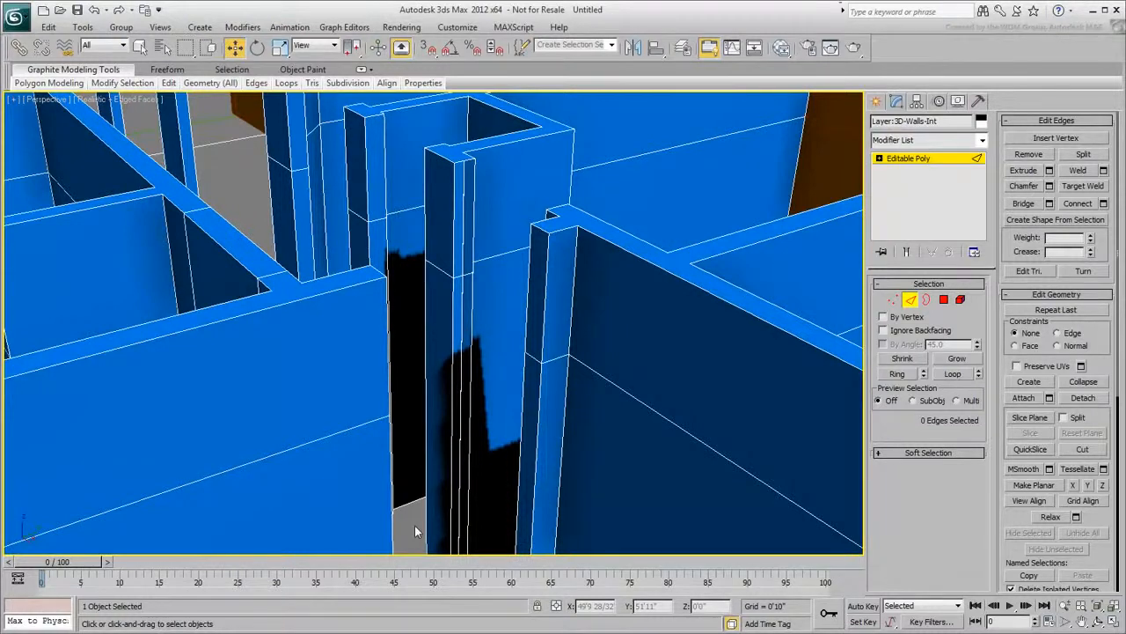
Remove the remaining vertical edge loops with their vertices from the same wall end, one after the other
left_click(461, 302)
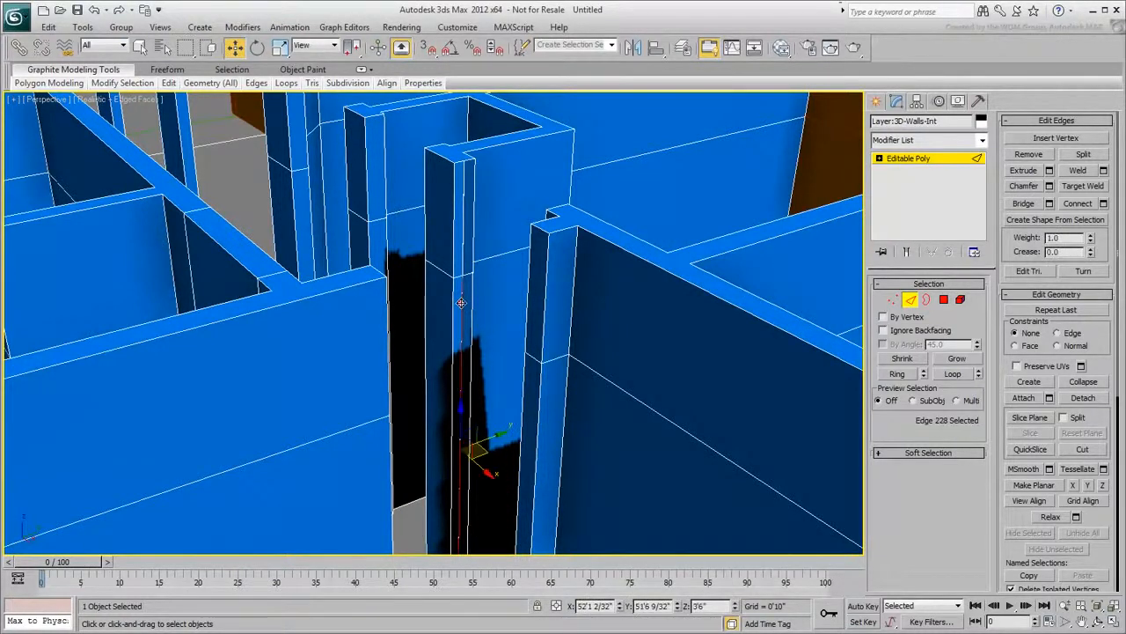
left_click(955, 374)
key("ctrl+BackSpace")
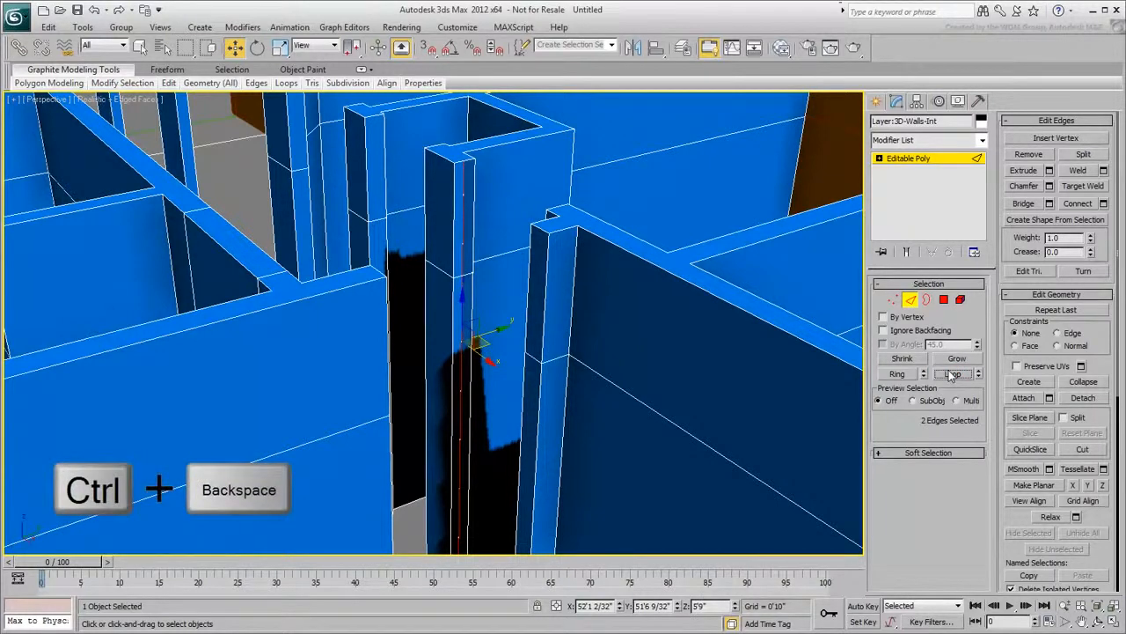
left_click(461, 335)
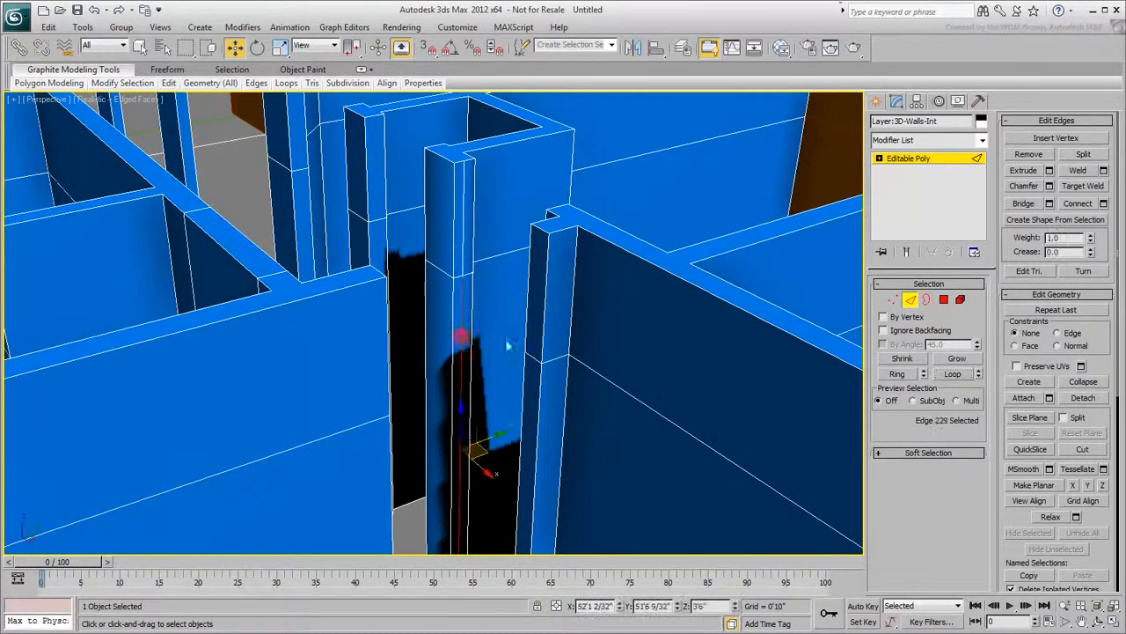
left_click(953, 374)
key("ctrl+BackSpace")
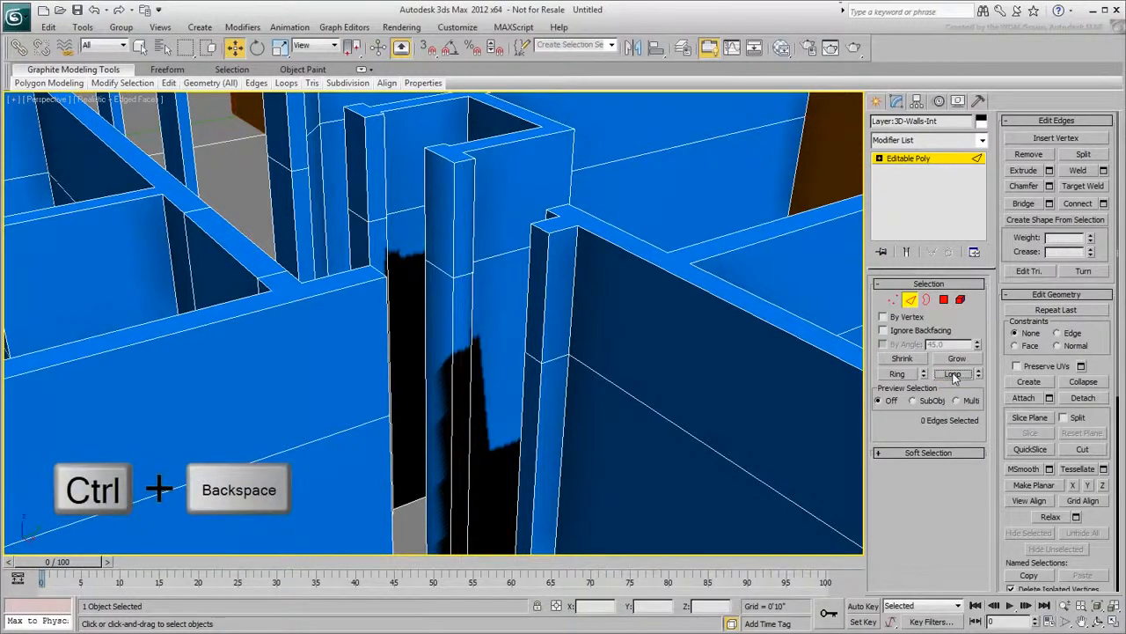
Bridge the cleaned wall end's upper polygon to the facing upper polygon across the doorway
left_click(944, 300)
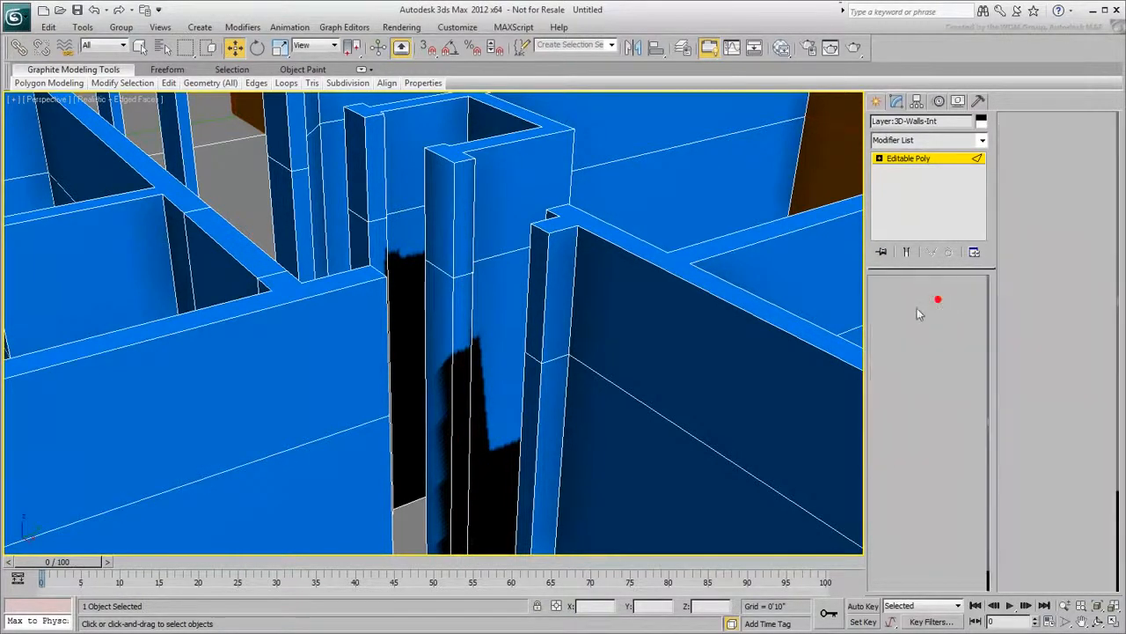
left_click(464, 220)
middle_click_drag(405, 310, 572, 222, "alt")
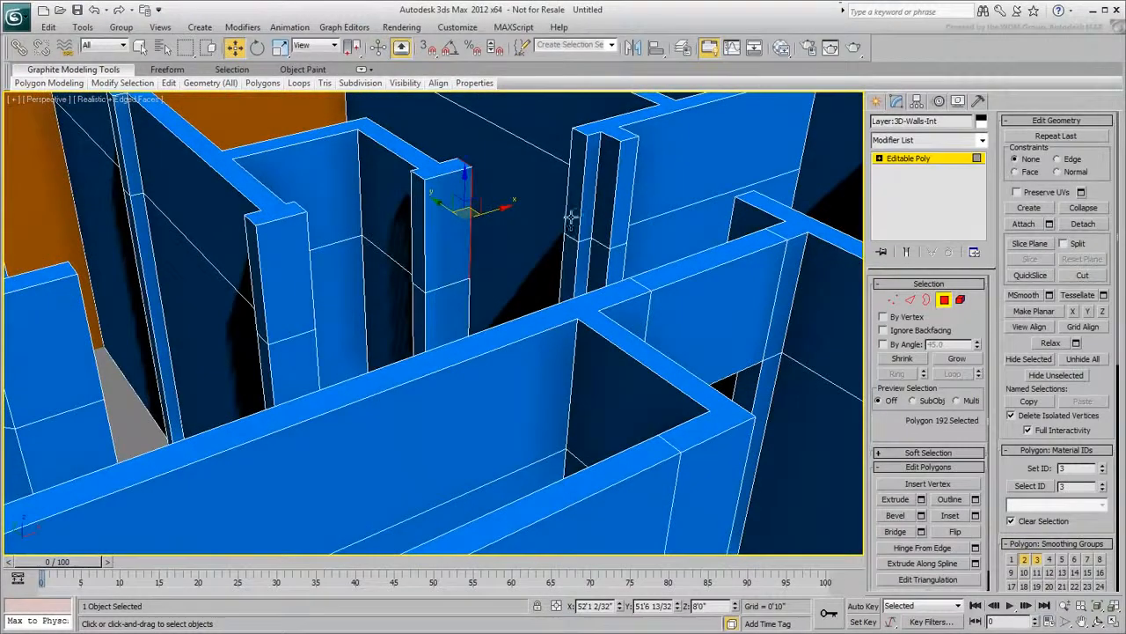
left_click(572, 216, "ctrl")
left_click(894, 532)
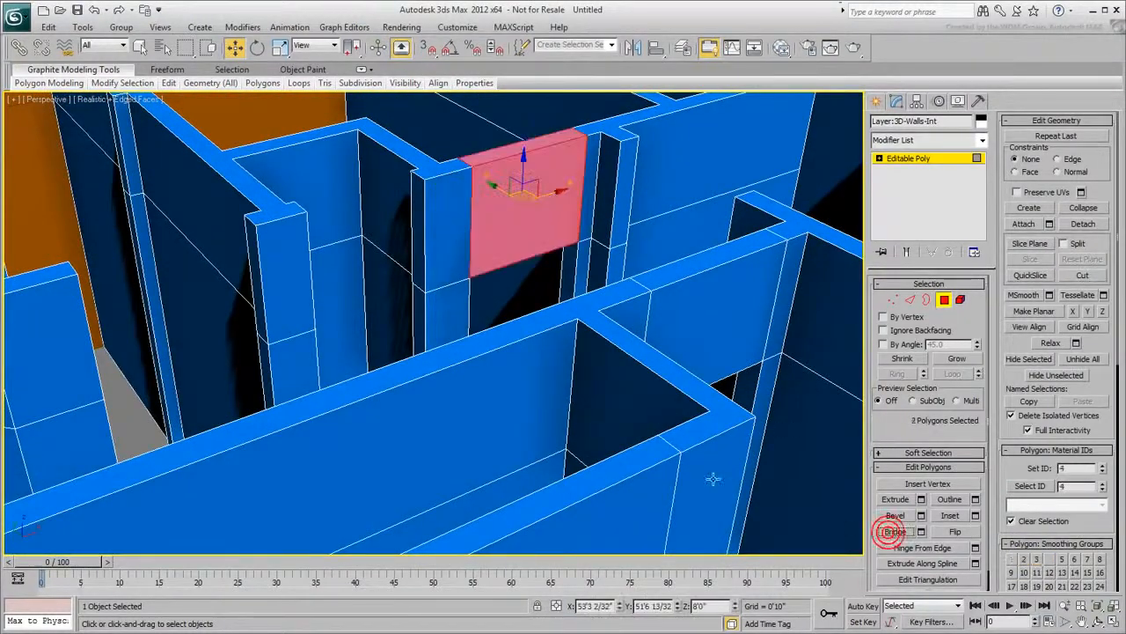
Bridge the facing upper polygons across the next interior door openings around the small closet
middle_click_drag(415, 240, 286, 327, "alt")
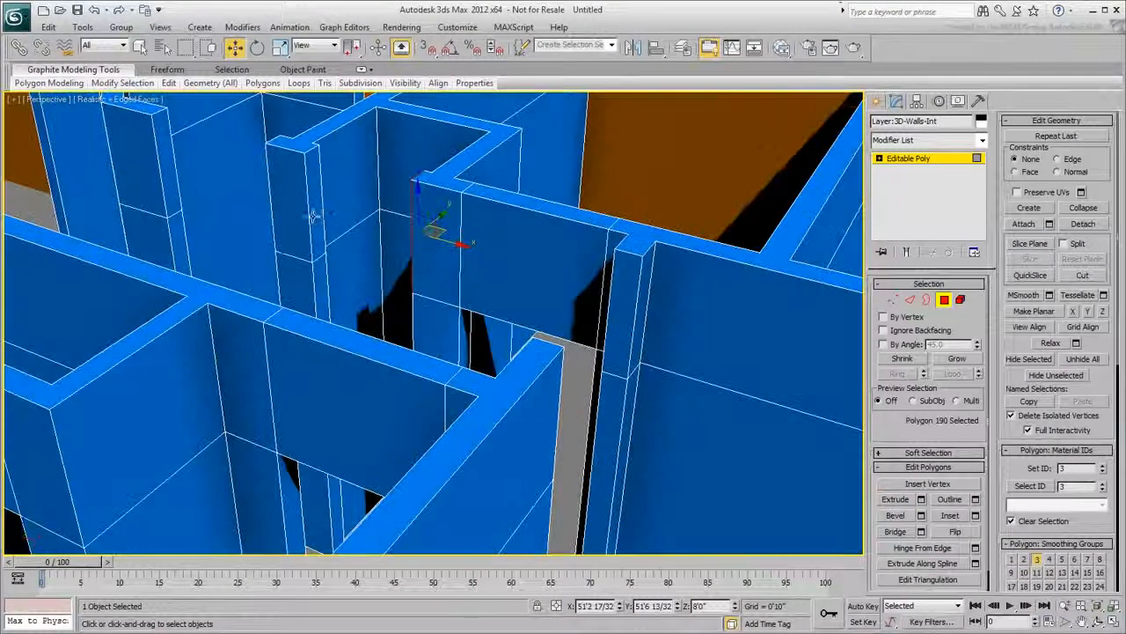
middle_click_drag(169, 179, 581, 552, "alt")
left_click(263, 226)
middle_click_drag(312, 319, 212, 323, "alt")
left_click(166, 193, "ctrl")
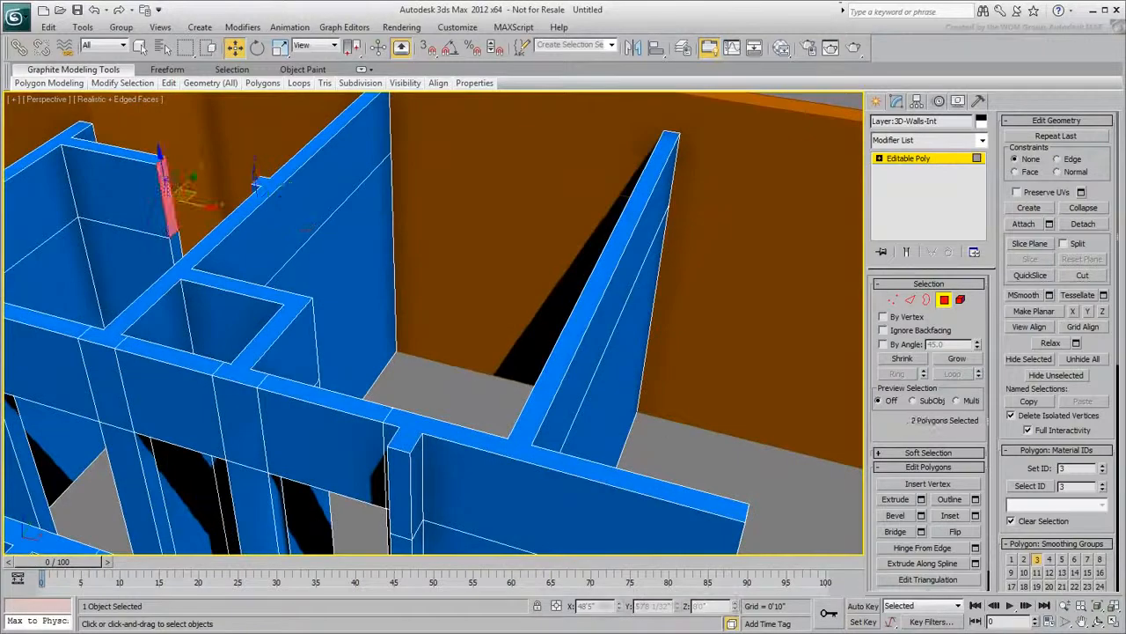
left_click(896, 531)
Bridge the upper polygons between the corridor wall's end and the short stub projecting from the long interior wall
scroll(329, 432, "down", 3)
middle_click_drag(704, 514, 583, 513, "alt")
left_click(400, 425)
left_click(522, 356, "ctrl")
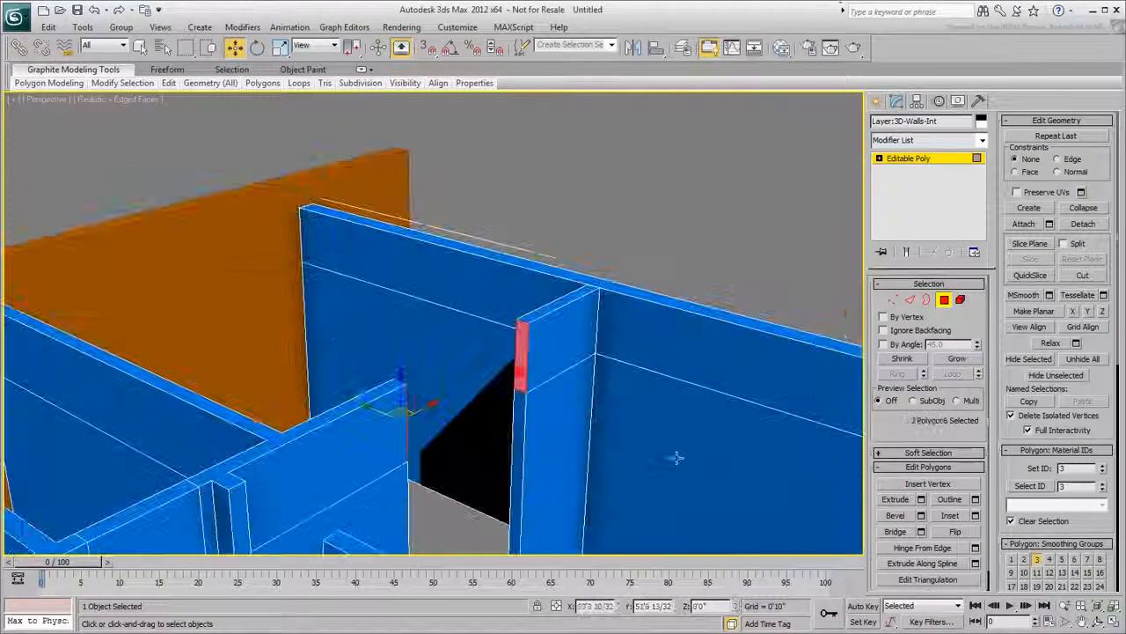
left_click(896, 532)
Bridge the facing upper polygons across the last interior door opening
scroll(444, 455, "down", 3)
middle_click_drag(423, 461, 359, 500, "alt")
scroll(340, 284, "up", 3)
left_click(451, 463)
left_click(345, 458, "ctrl")
left_click(896, 531)
Bridge the facing upper polygons of the two freestanding wall posts into a header, and clear the selection
middle_click_drag(739, 334, 516, 424, "alt")
scroll(470, 452, "down", 4)
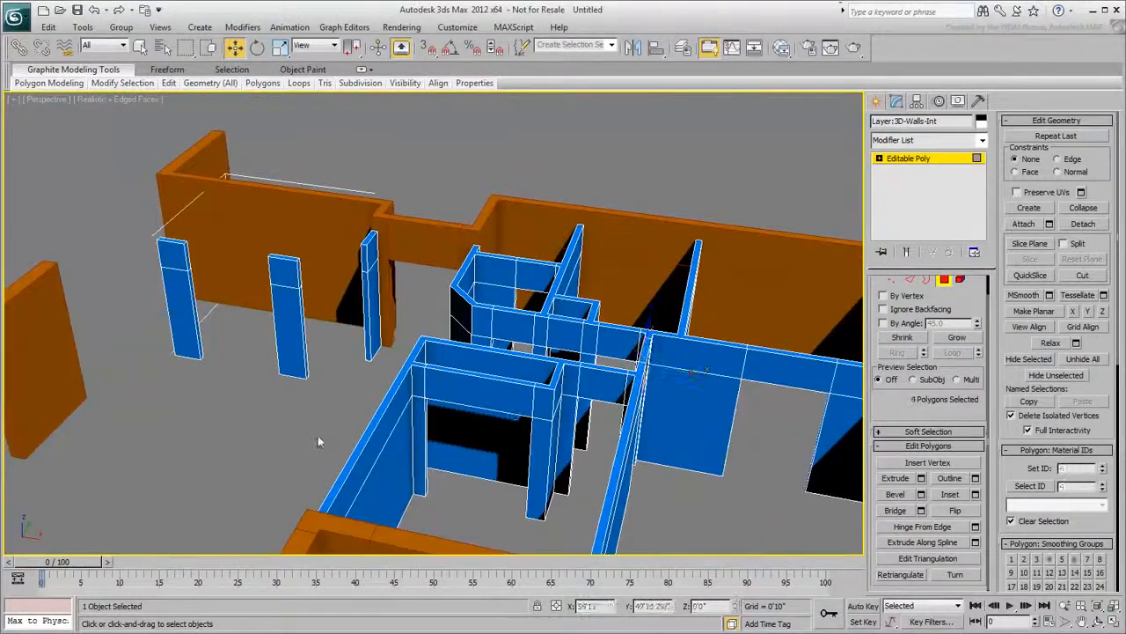
left_click(176, 260)
middle_click_drag(176, 260, 310, 316, "alt")
left_click(270, 243, "ctrl")
left_click(895, 510)
left_click(387, 370)
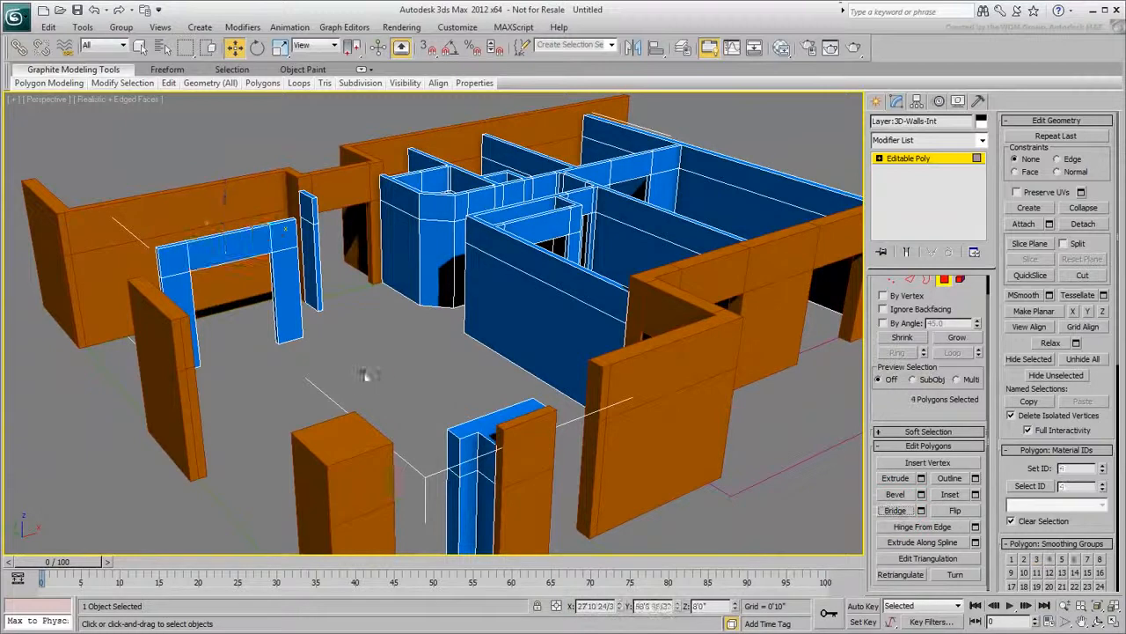
Select the lower polygons of the two bridged wall posts and slice them horizontally at a height of 3'6"
middle_click_drag(391, 361, 352, 350, "alt")
left_click_drag(352, 312, 189, 292)
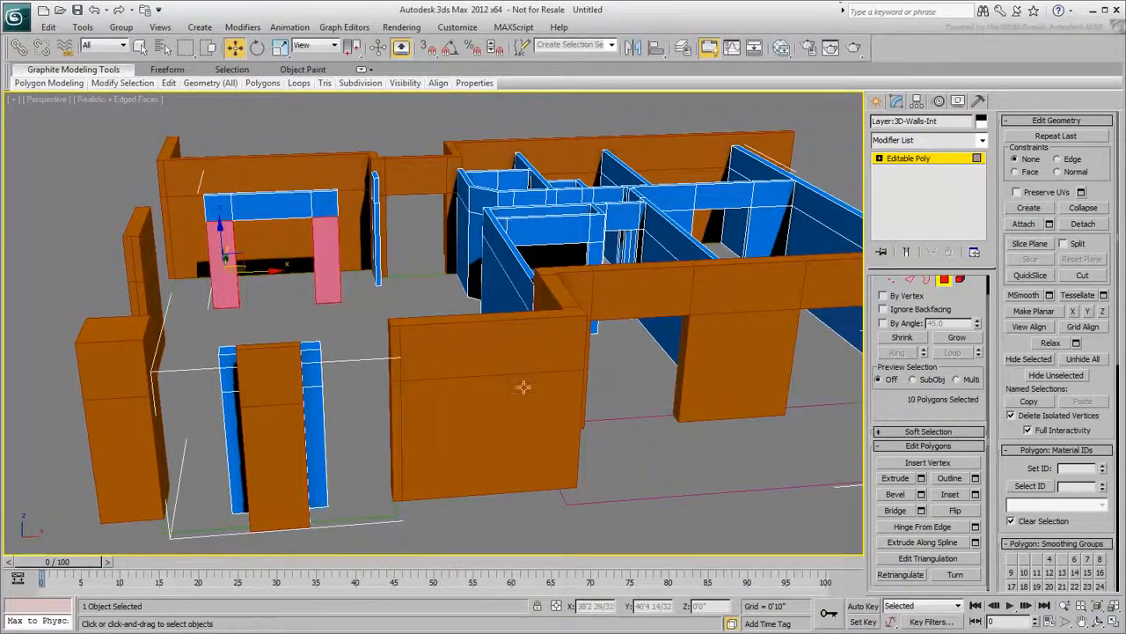
left_click(1035, 245)
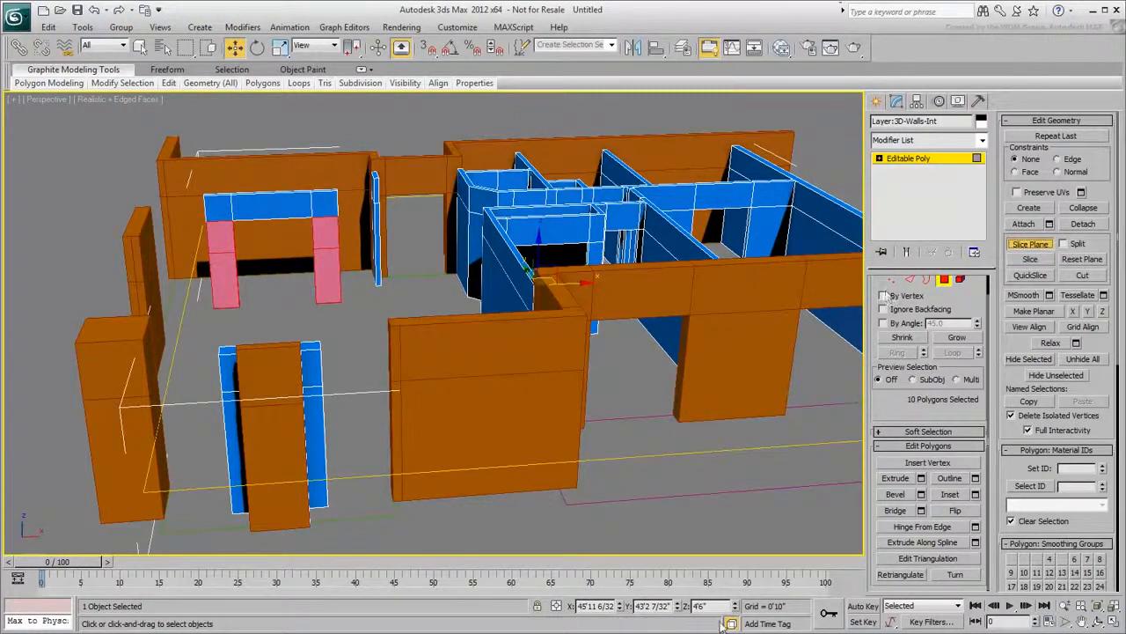
type("3'6")
key("Return")
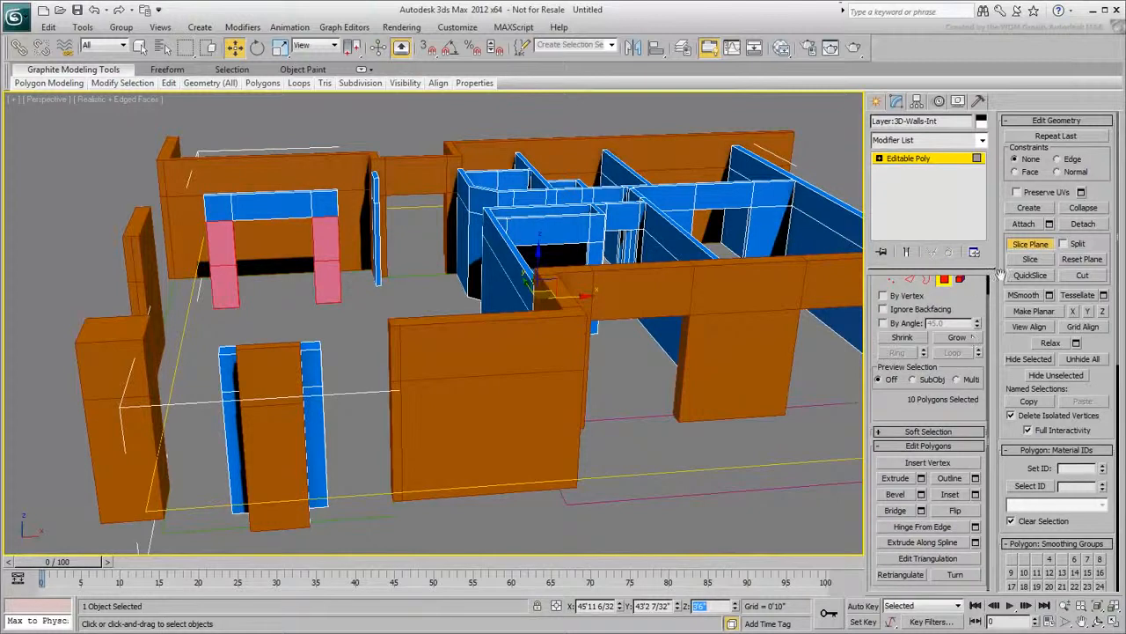
left_click(1030, 258)
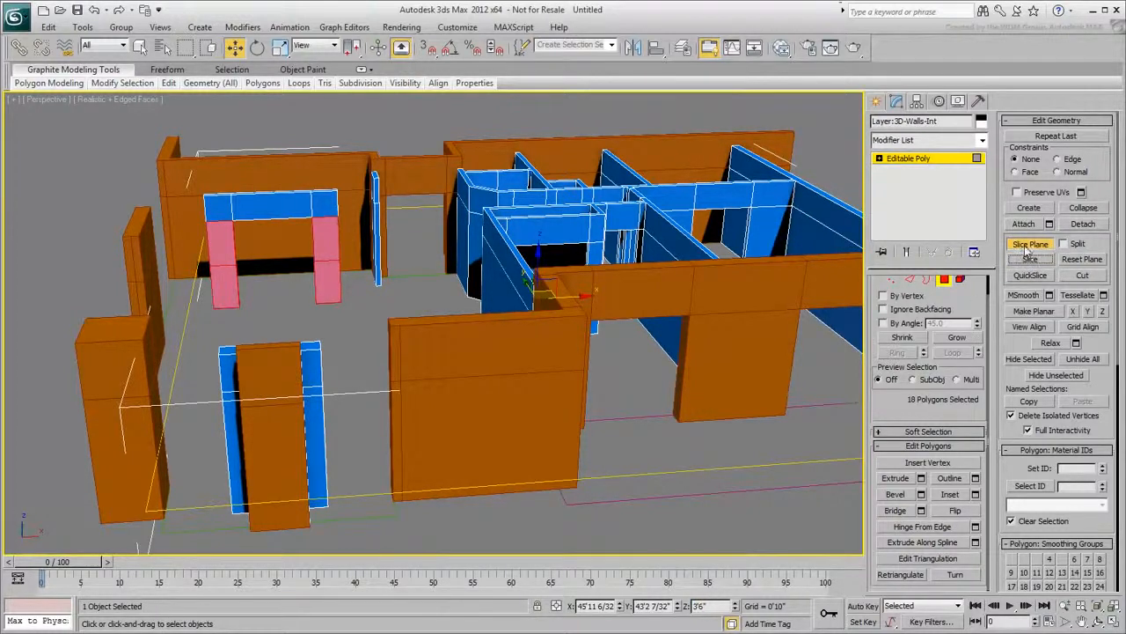
left_click(1030, 246)
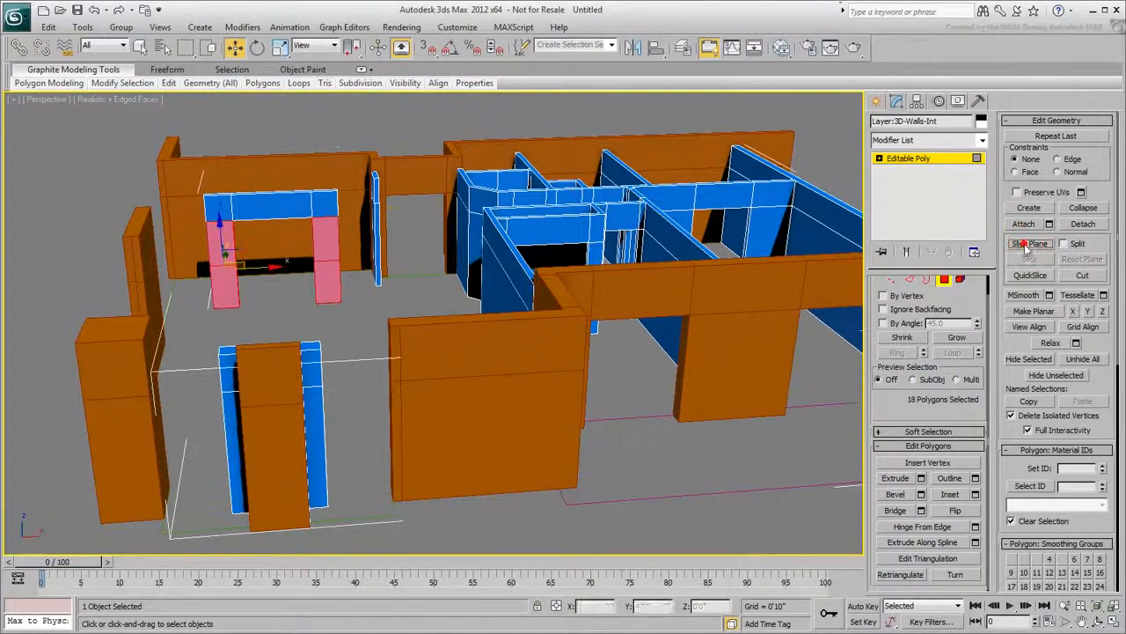
Bridge the facing bottom polygons of the two posts to form the low wall under the pass-through, and clear the selection
left_click(346, 327)
scroll(538, 329, "up", 5)
middle_click_drag(562, 324, 348, 328, "alt")
left_click(469, 348)
left_click(334, 313, "ctrl")
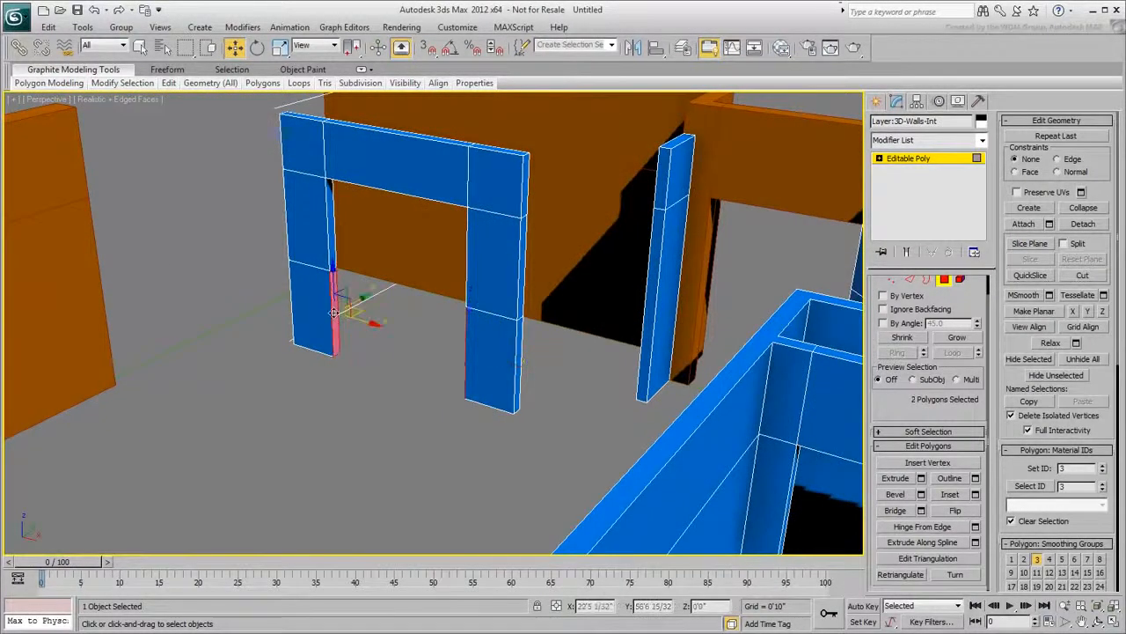
left_click(895, 512)
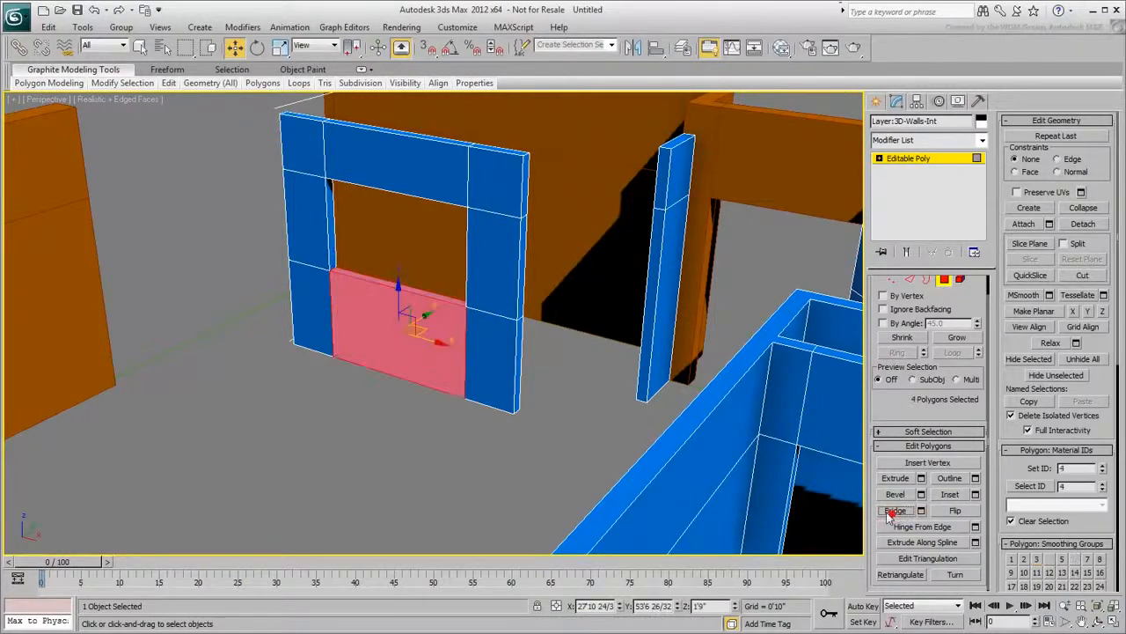
left_click(370, 444)
Inset the large lower front polygon of the freestanding interior wall block near the exterior pillars
middle_click_drag(371, 443, 356, 353, "alt")
scroll(405, 421, "down", 6)
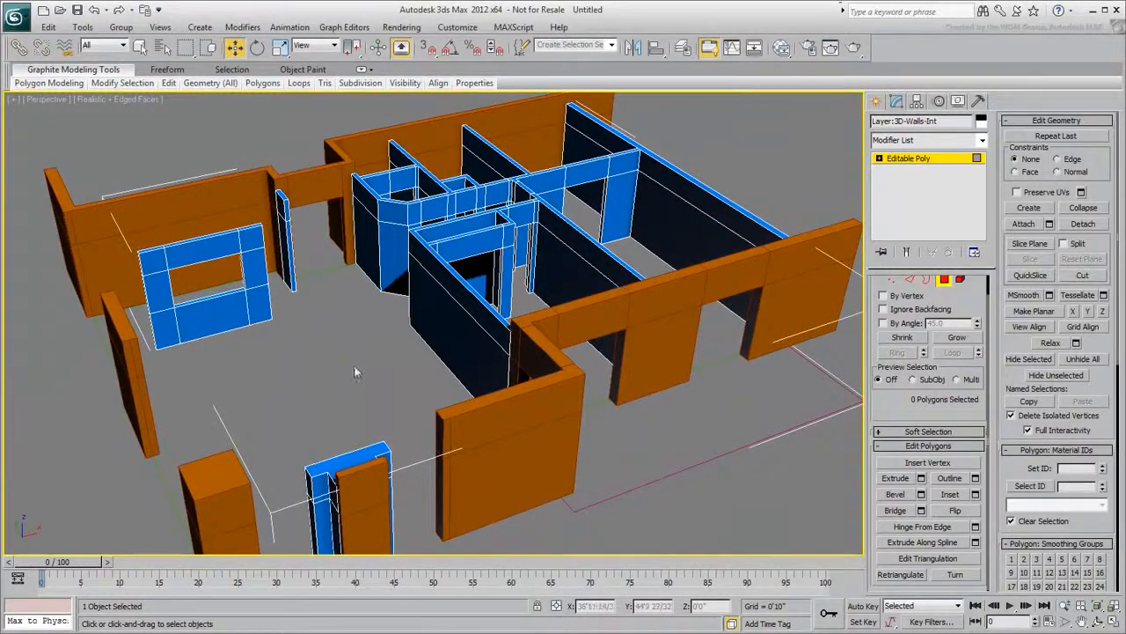
middle_click_drag(336, 447, 504, 442, "alt")
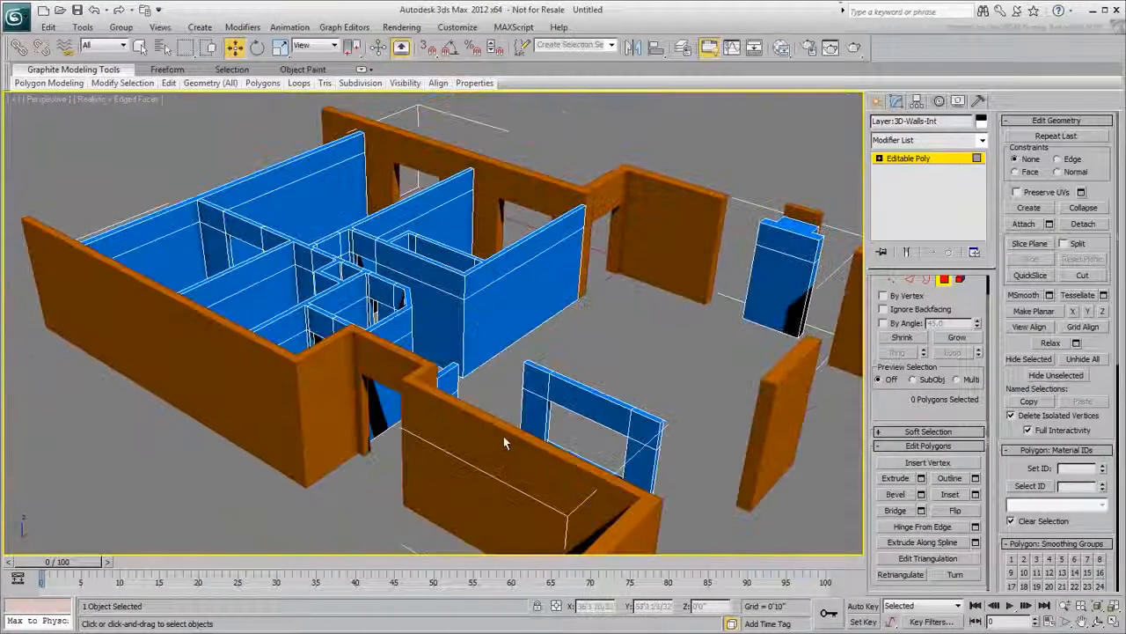
left_click(794, 292)
middle_click_drag(702, 316, 466, 379)
scroll(468, 381, "up", 4)
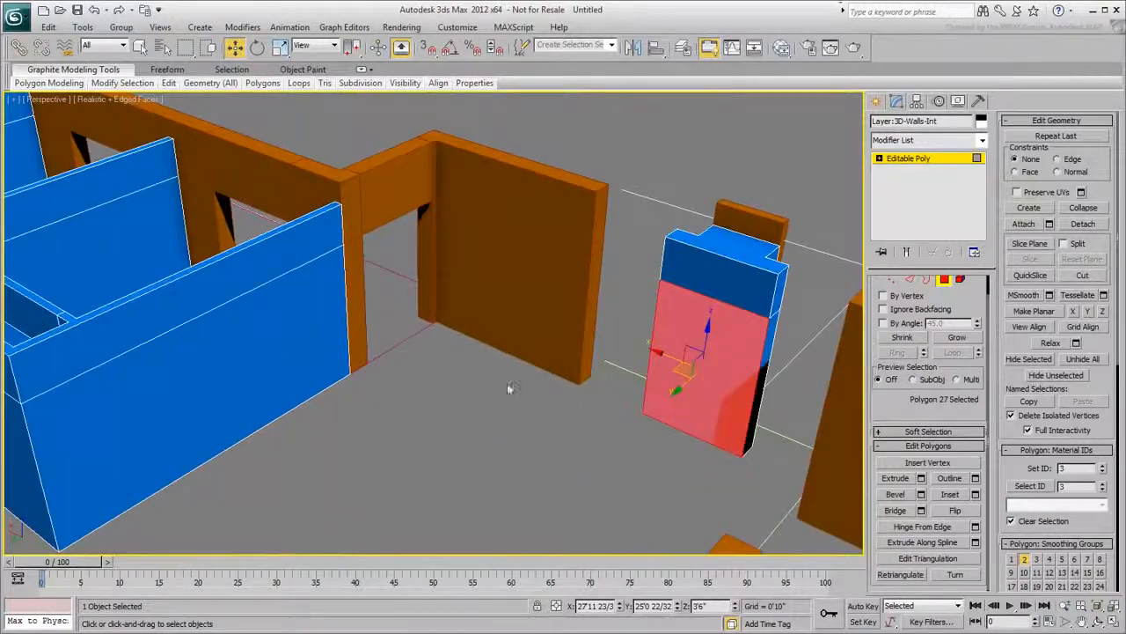
middle_click_drag(554, 393, 500, 376)
left_click(952, 494)
left_click_drag(653, 337, 677, 265)
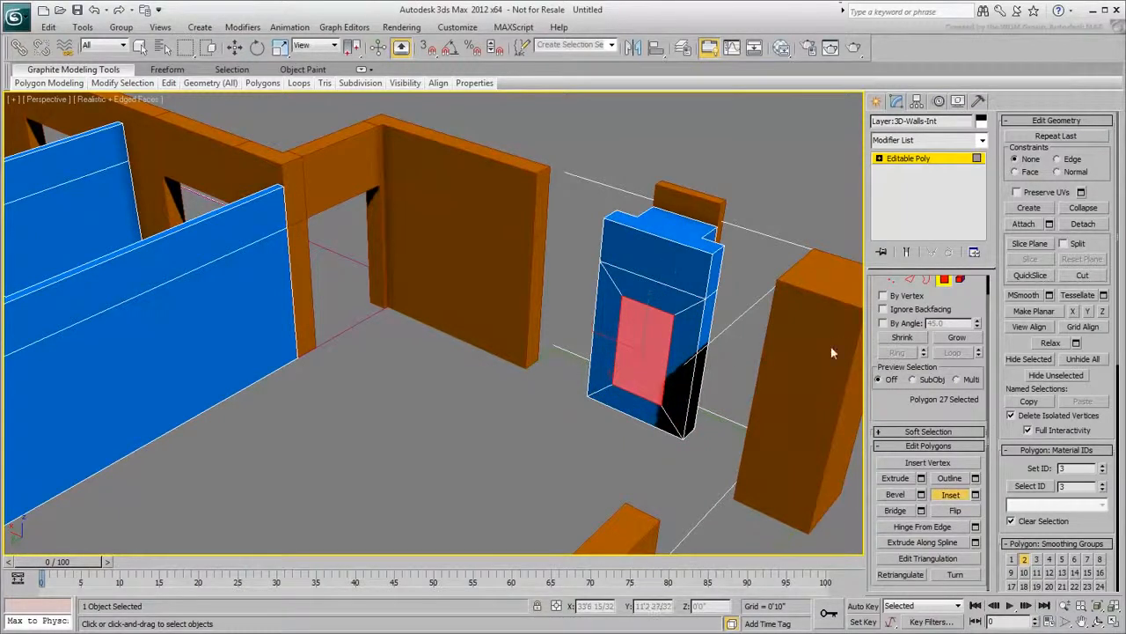
Move the top edge of the inset polygon down to shorten it into a low opening
left_click(910, 280)
left_click(655, 313)
left_click_drag(652, 293, 649, 335)
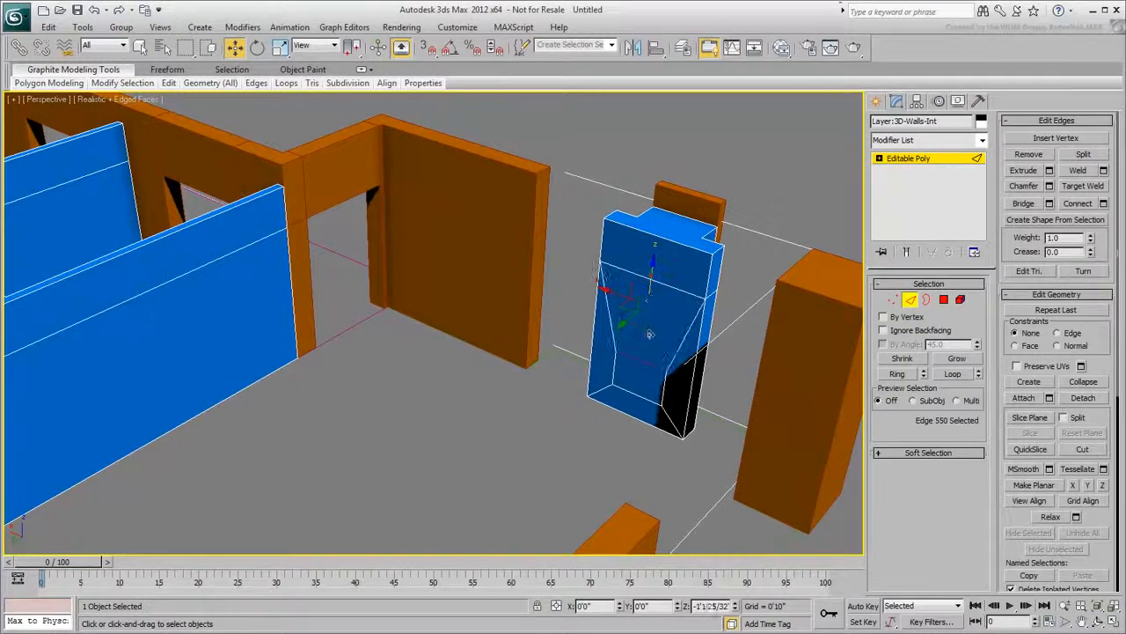
Extrude the shortened inset polygon inward to form a recess in the block, then leave sub-object editing and deselect the walls
left_click(944, 299)
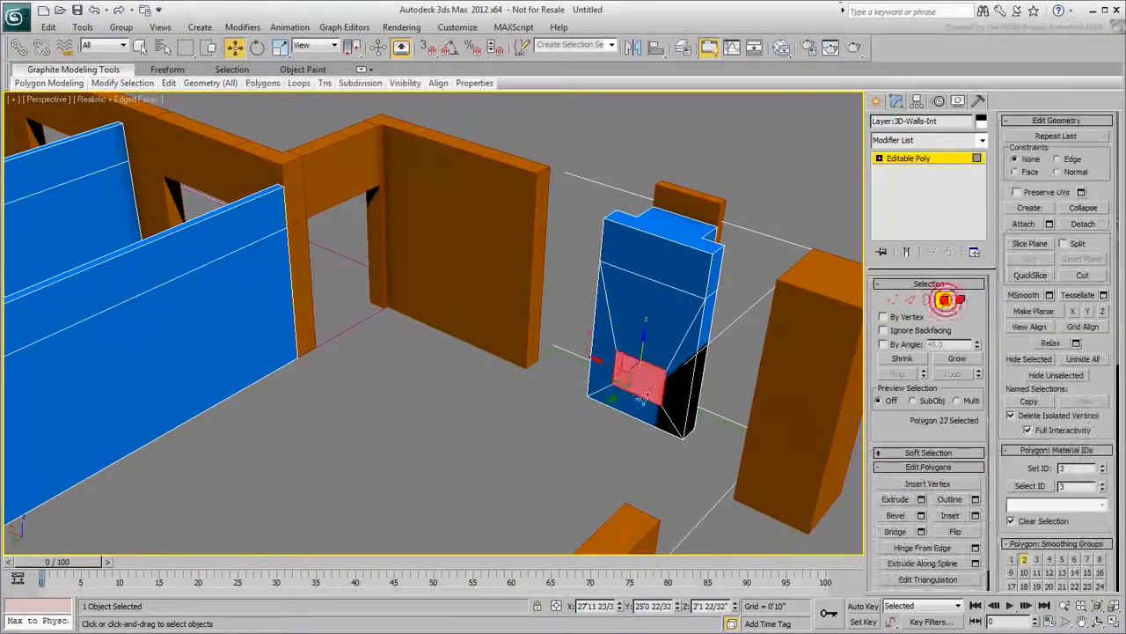
left_click(899, 499)
left_click_drag(641, 406, 632, 463)
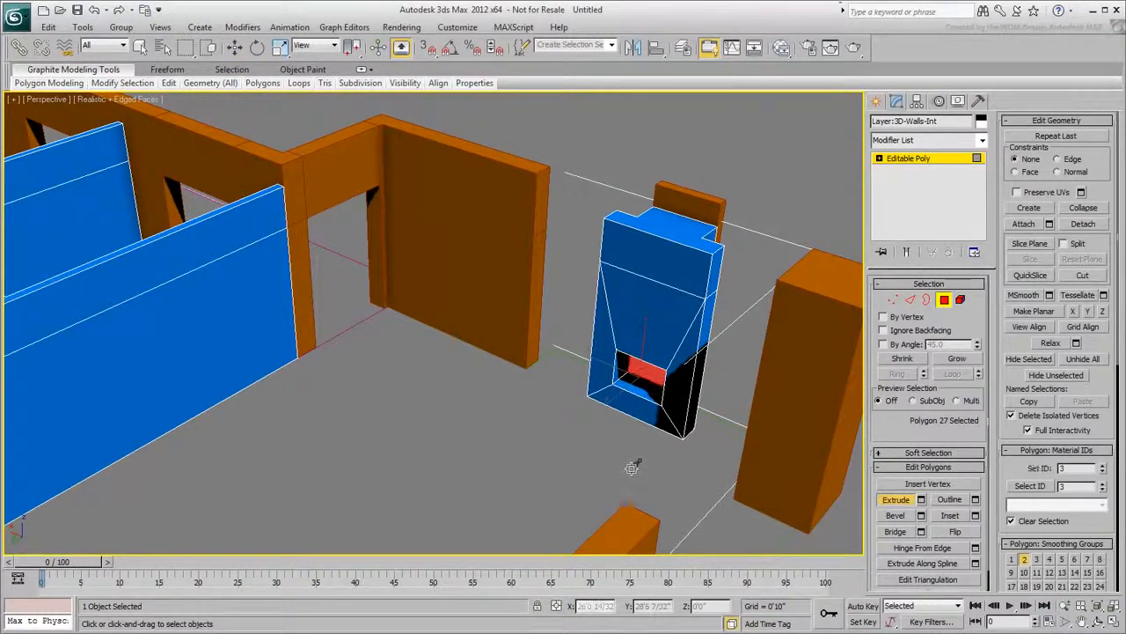
mouse_move(604, 430)
middle_mouse_down("alt")
mouse_move(602, 410)
mouse_move(586, 423)
mouse_move(598, 420)
middle_mouse_up("alt")
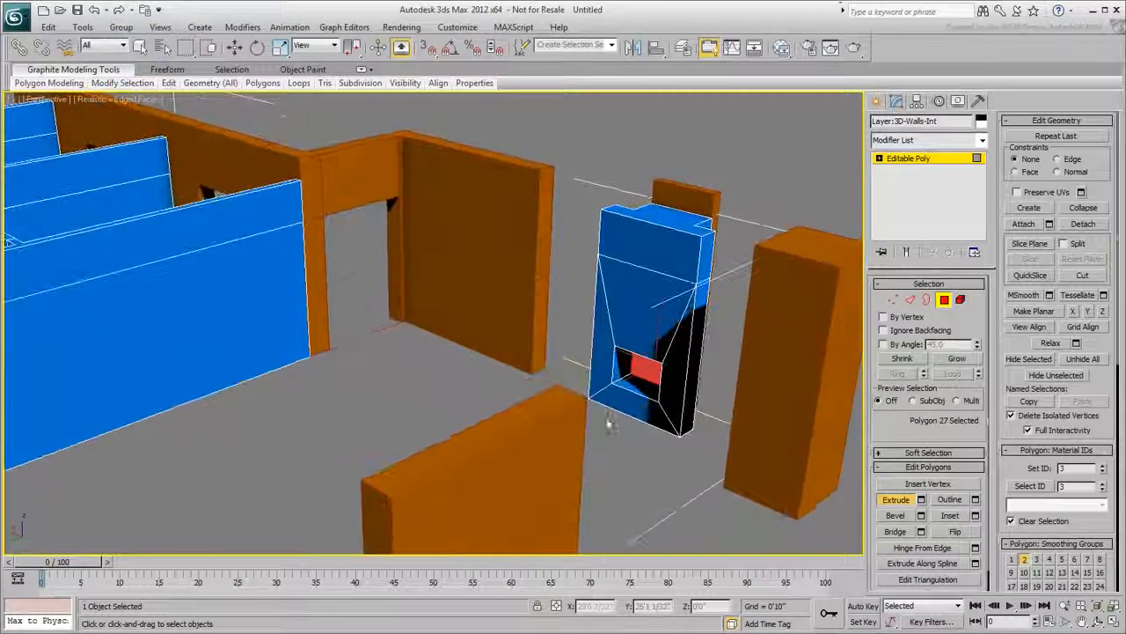
key("w")
left_click(657, 457)
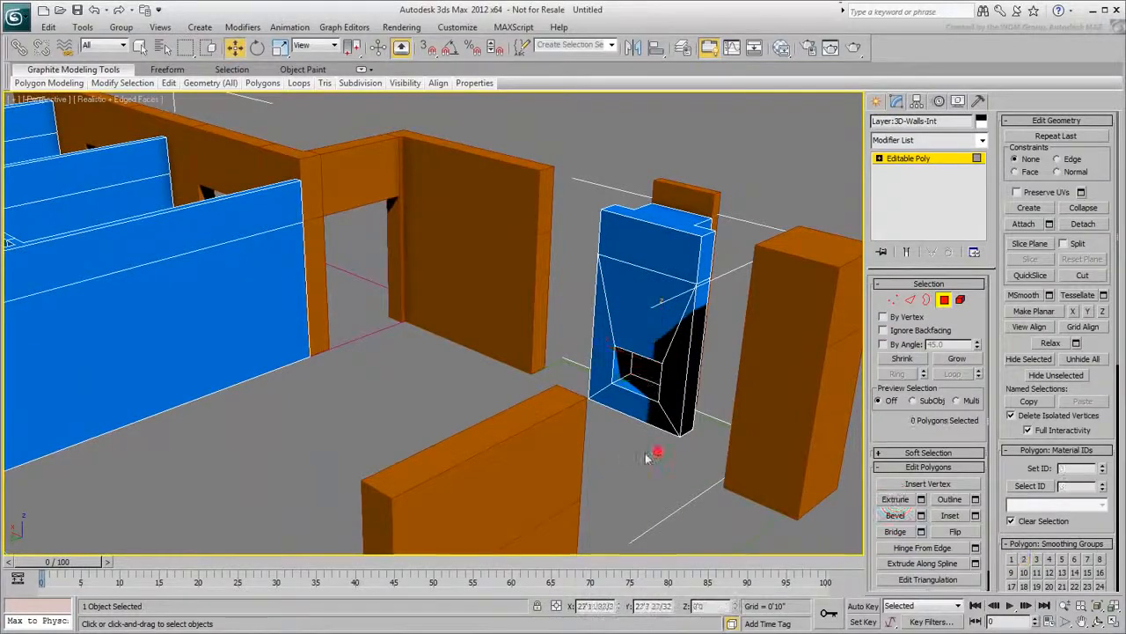
left_click(944, 301)
left_click(630, 457)
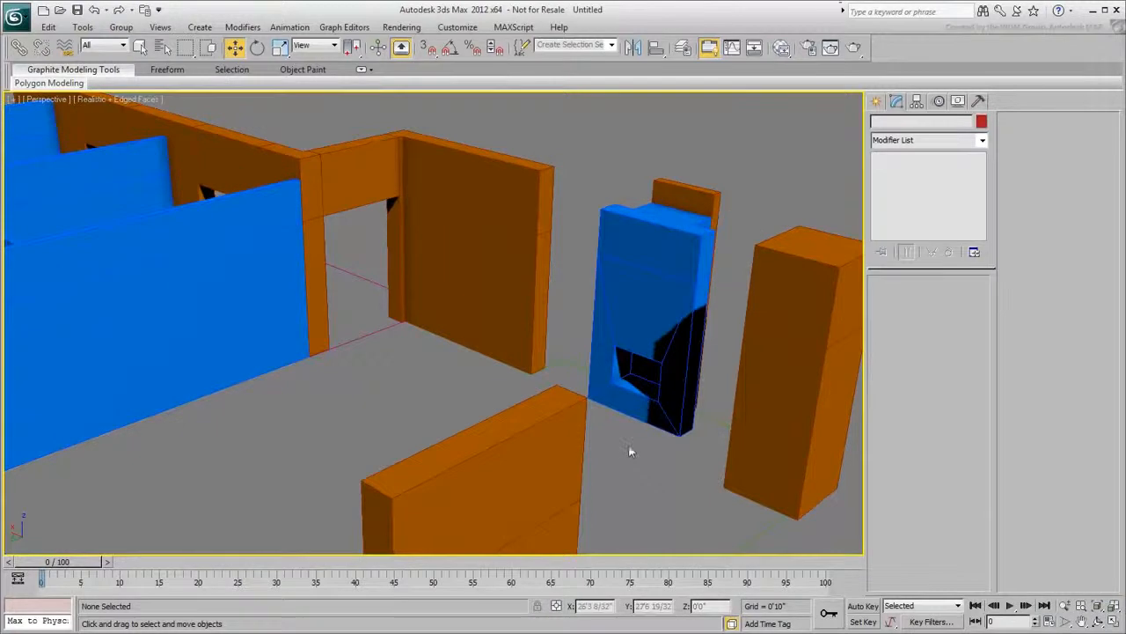
Extrude the 3D-Floor outline by -1'0" to form the floor slab beneath the walls, and clear the selection
scroll(630, 451, "down", 5)
middle_click_drag(631, 452, 383, 424, "alt")
middle_click_drag(503, 376, 397, 417)
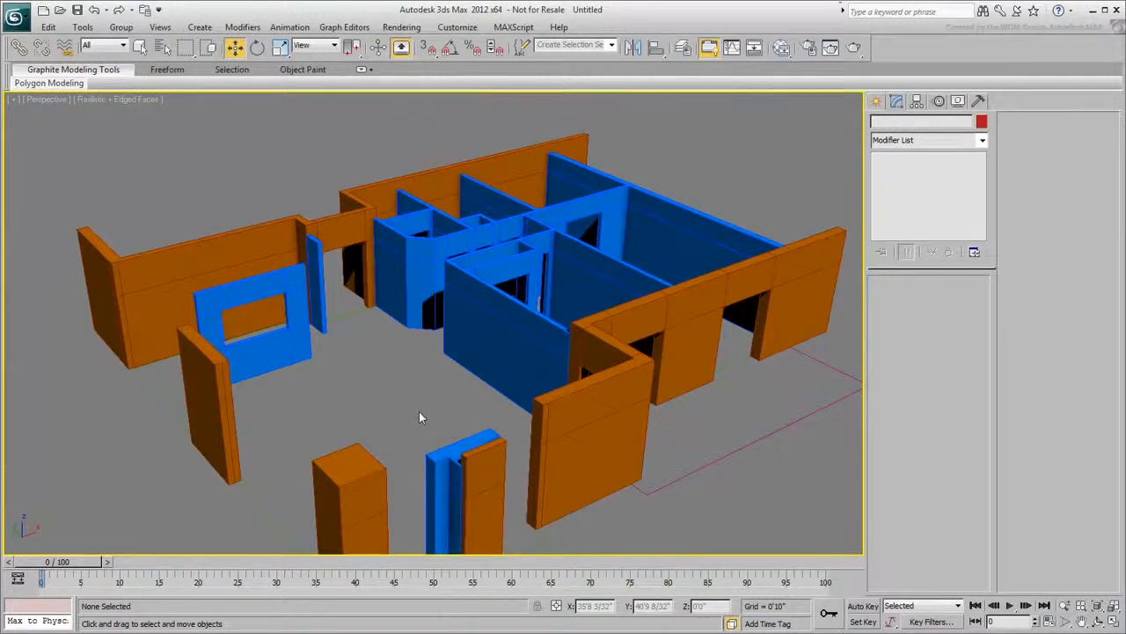
middle_click_drag(389, 410, 413, 317)
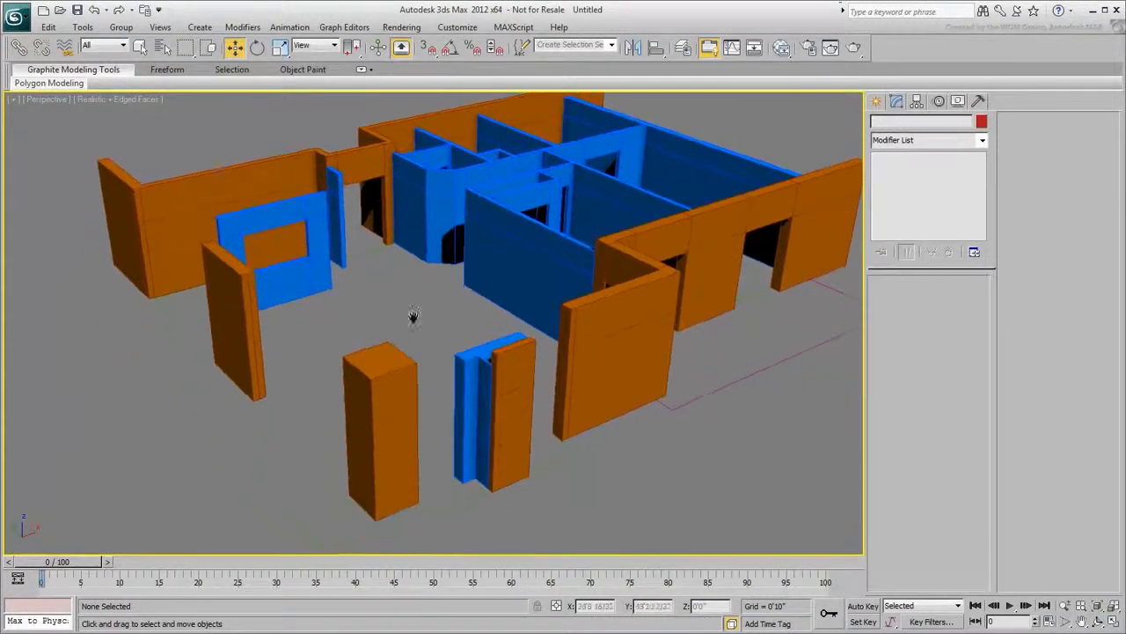
left_click(297, 436)
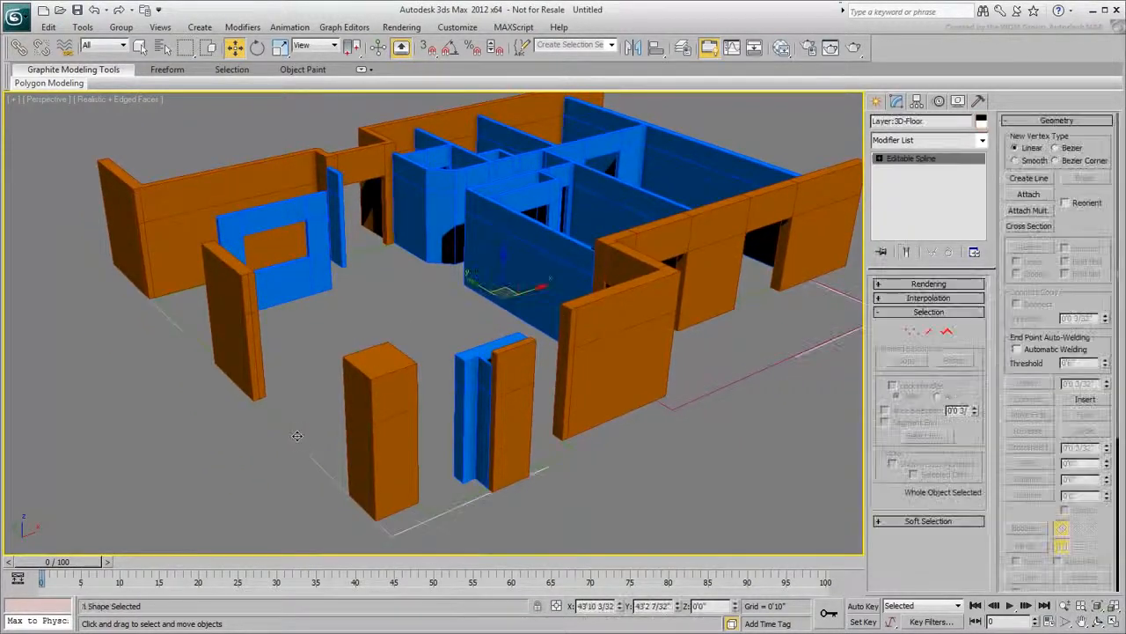
left_click(956, 144)
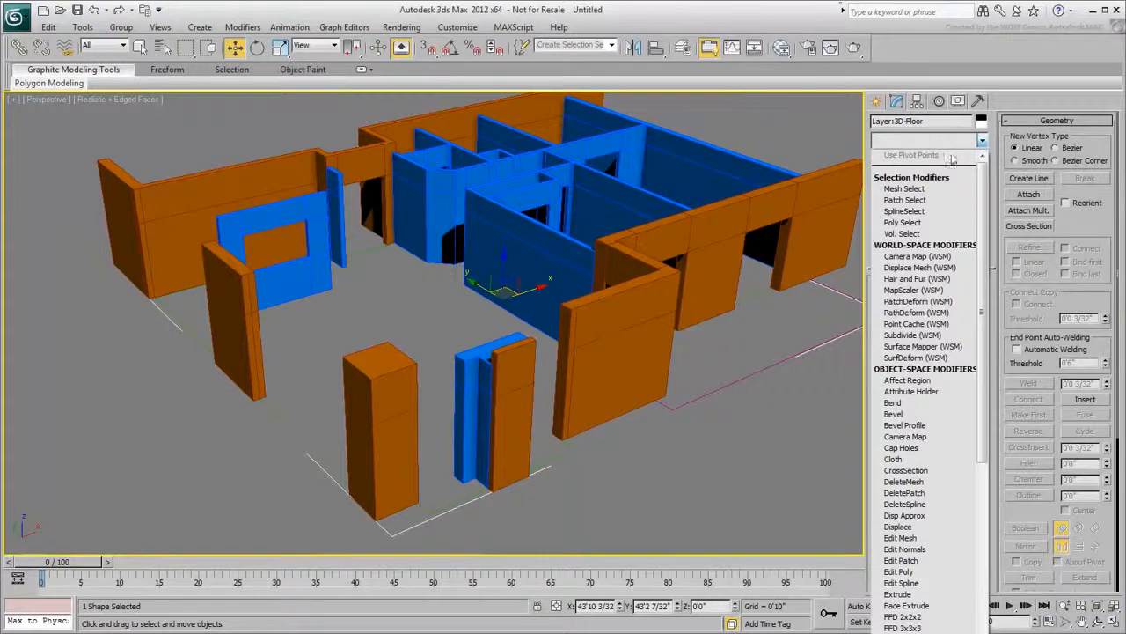
left_click(911, 595)
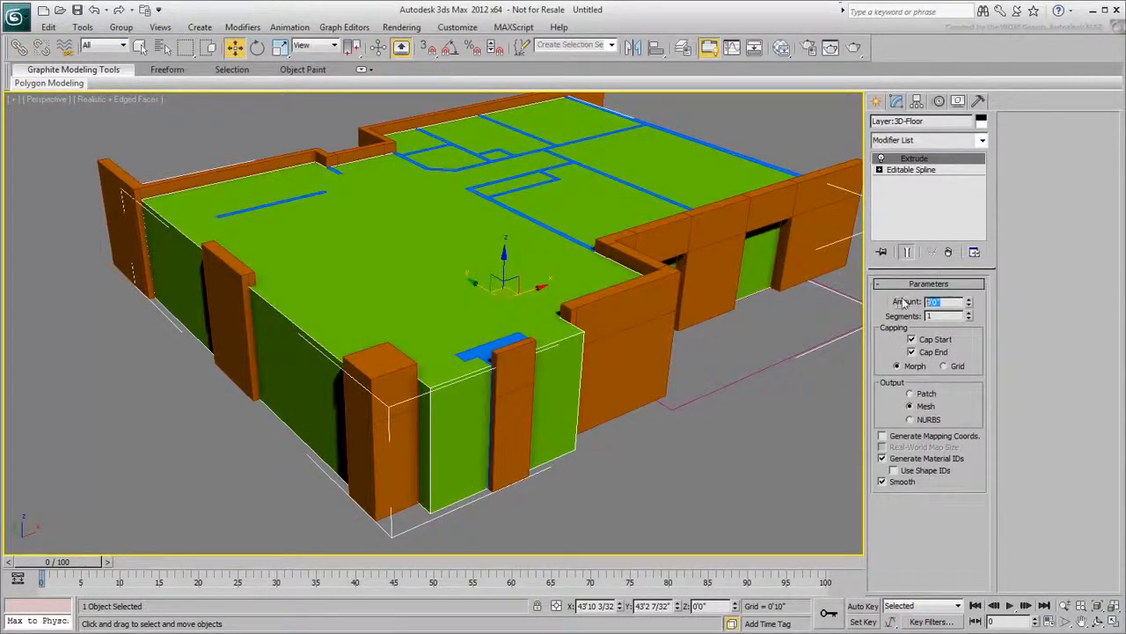
type("0")
key("Return")
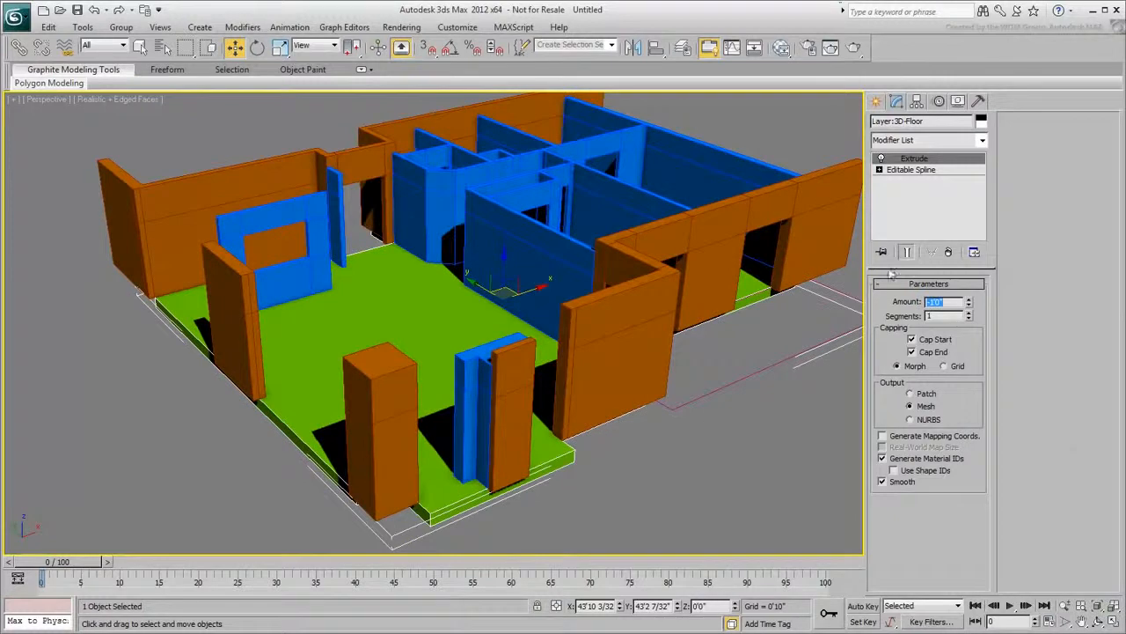
left_click(790, 420)
Extrude the 3D-Balcony outline by -1'0" to form the balcony slab outside the exterior wall, and deselect it
left_click(745, 380)
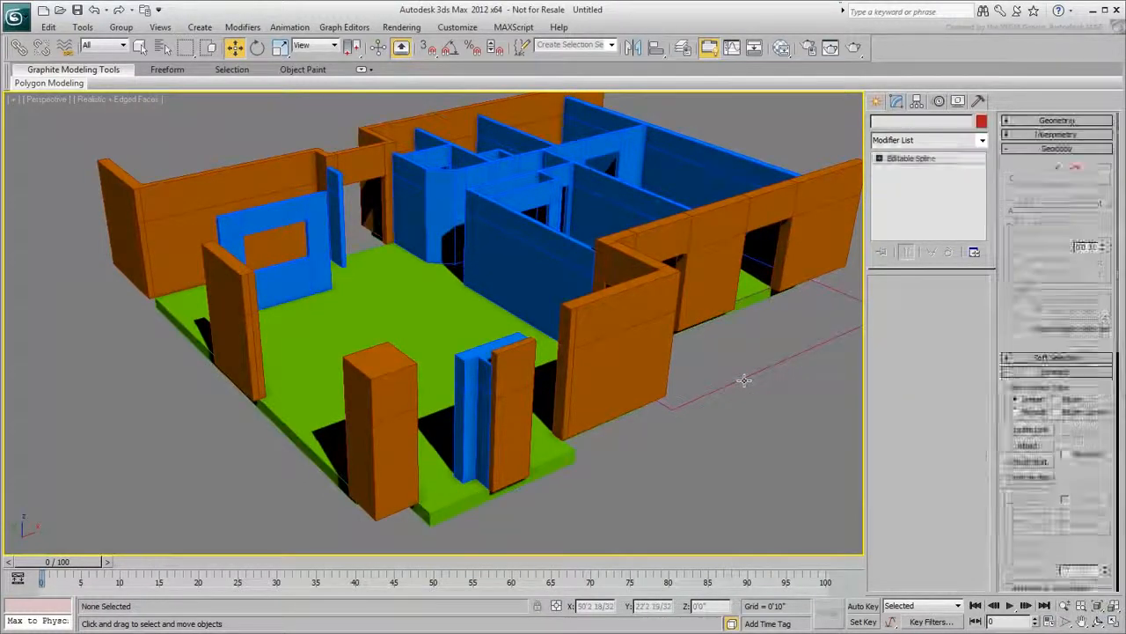
left_click(936, 141)
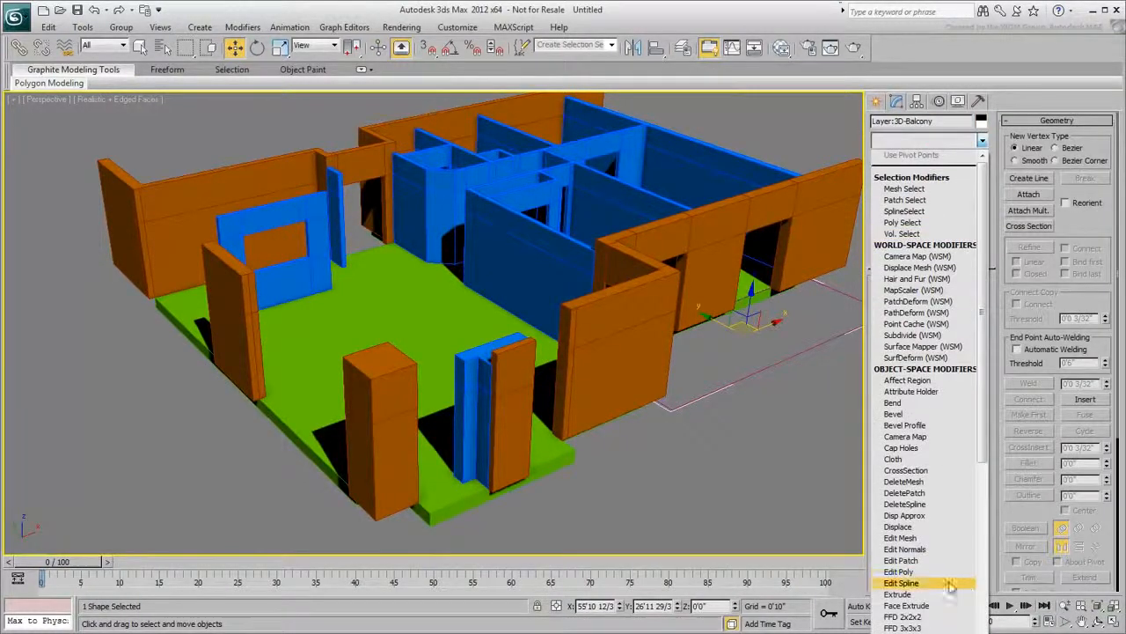
left_click(918, 596)
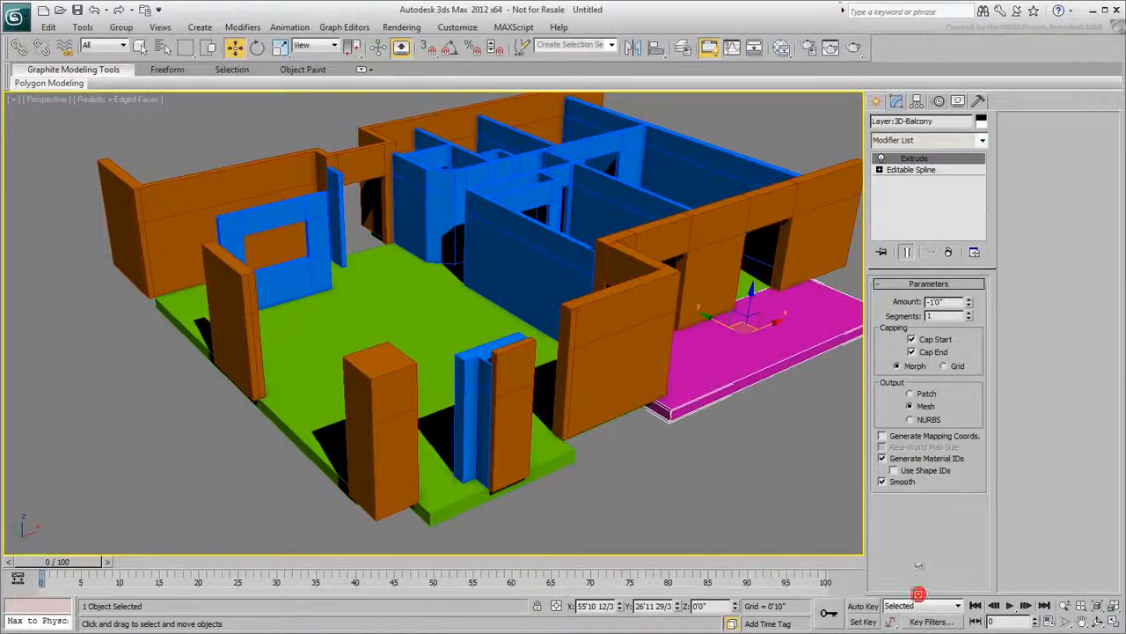
left_click(774, 449)
middle_click_drag(757, 455, 651, 486, "alt")
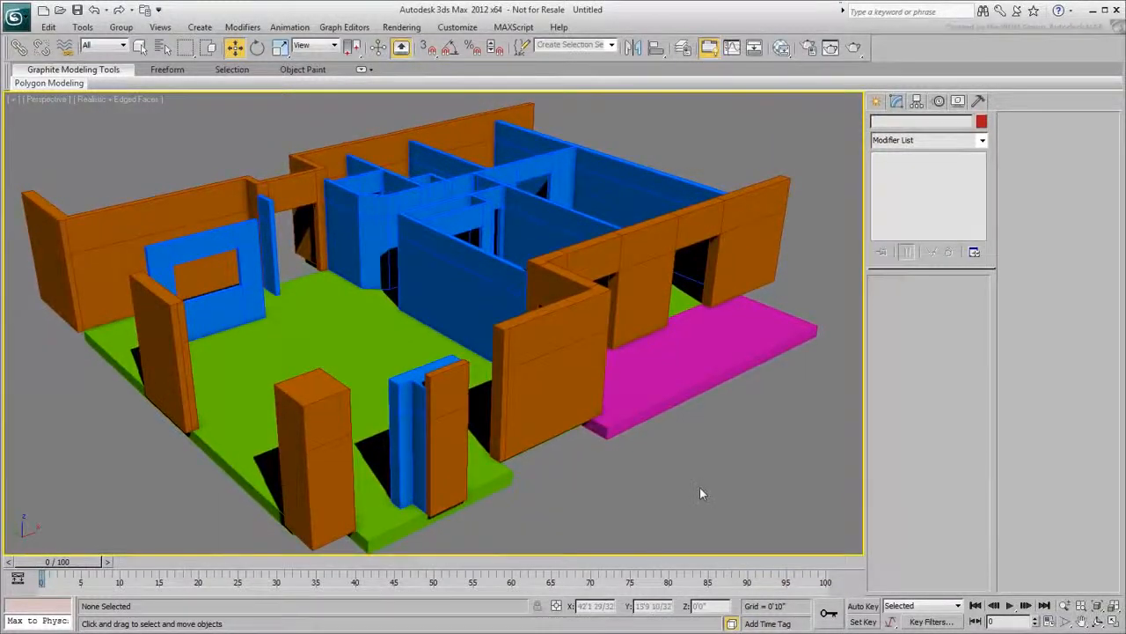